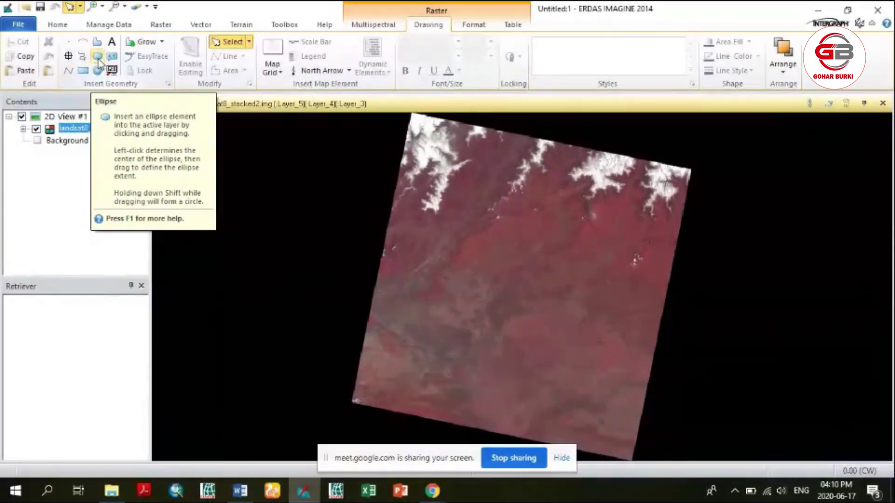
Step: Draw a circular AOI about 106,000 m across over the centre of the Landsat image with the Ellipse tool
left_click(97, 61)
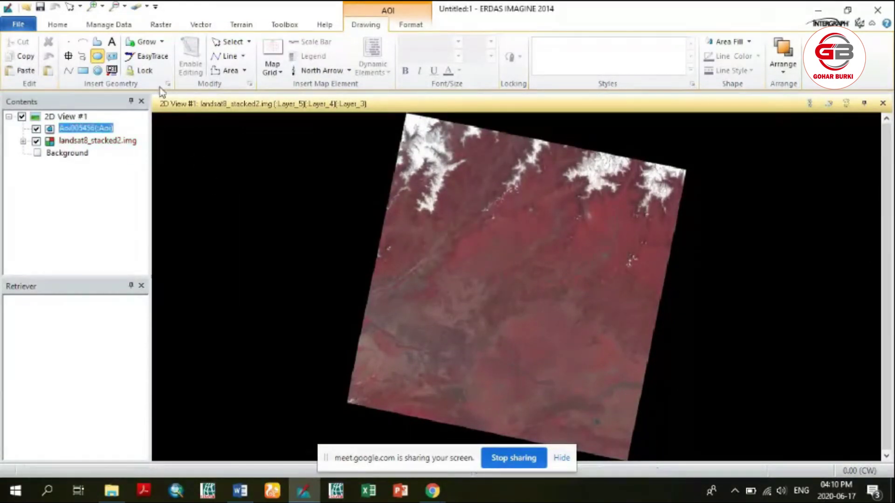
left_click(97, 58)
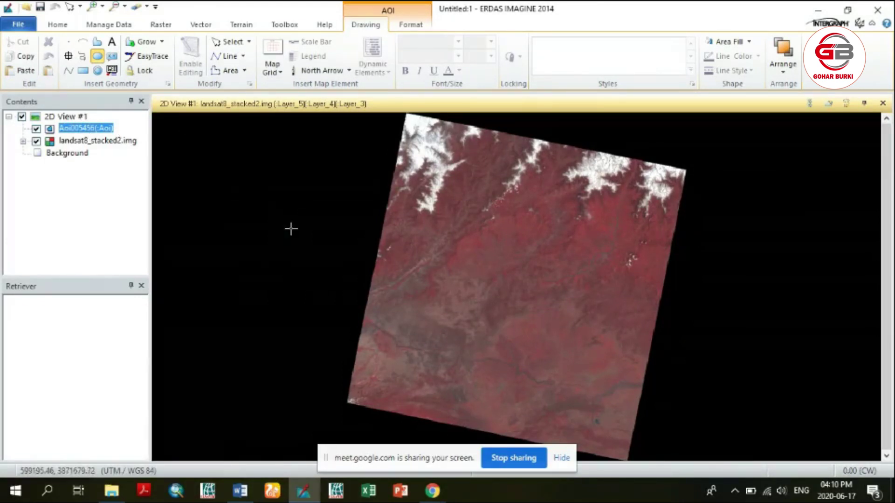
left_click(419, 253)
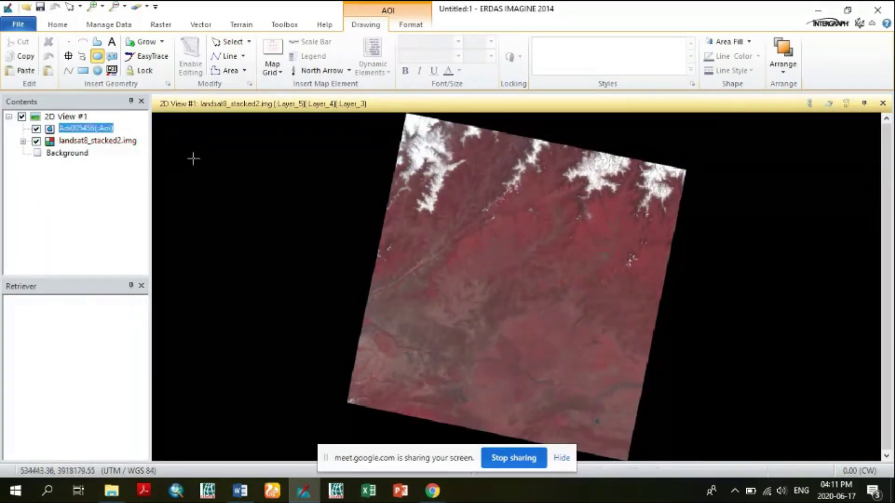
left_click(97, 57)
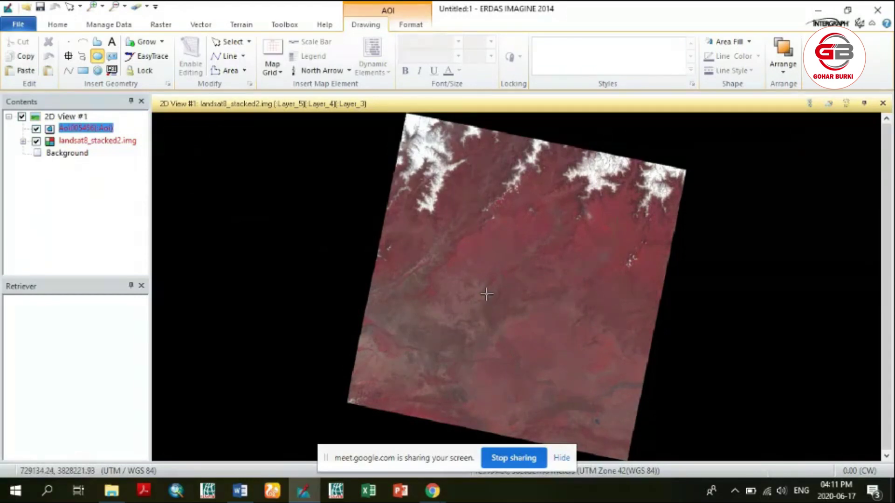
left_click_drag(486, 293, 528, 364)
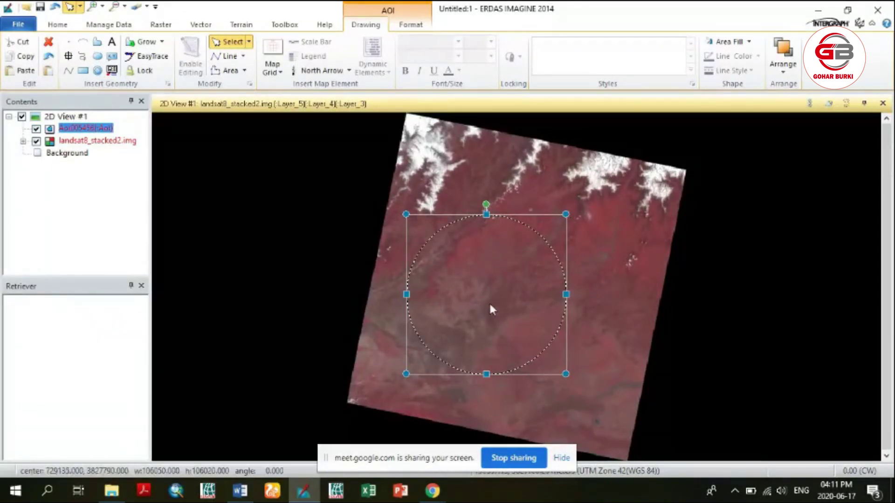
Step: Move the circular AOI to the image's southeastern part and rotate it slightly counterclockwise
left_click_drag(490, 305, 555, 342)
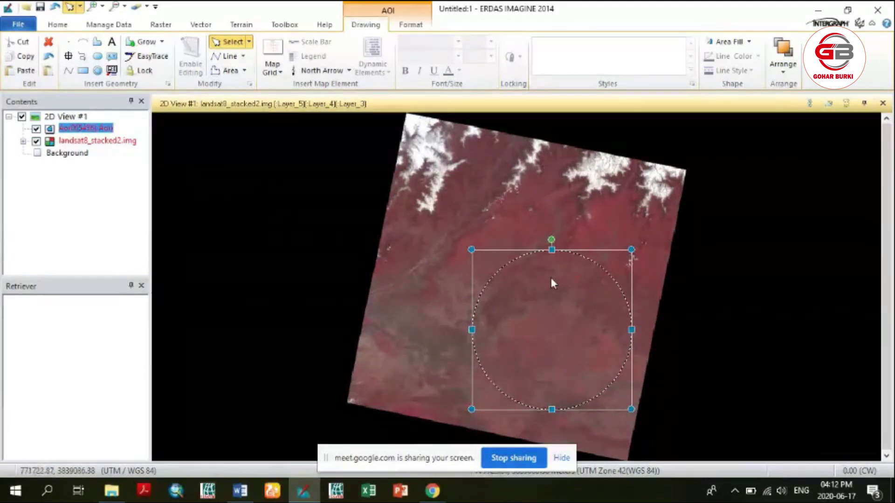
left_click_drag(551, 239, 532, 249)
left_click(549, 239)
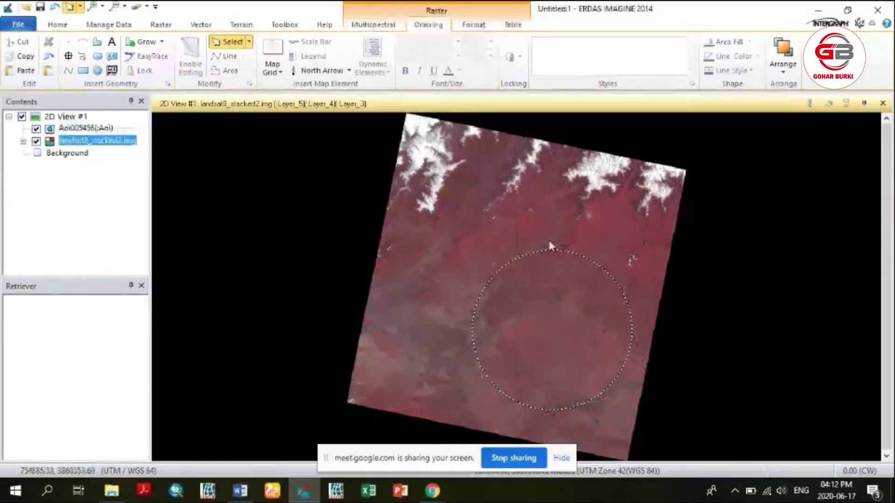
left_click(547, 251)
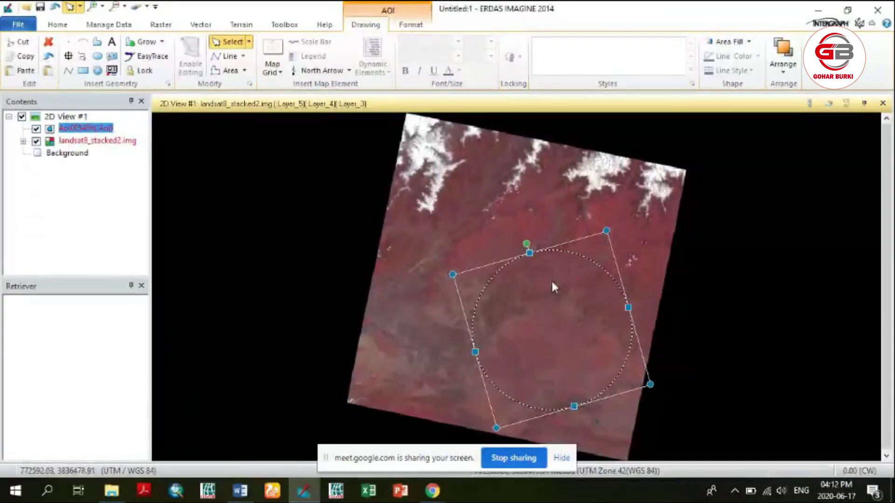
Step: Delete the circular AOI from the image
key("Delete")
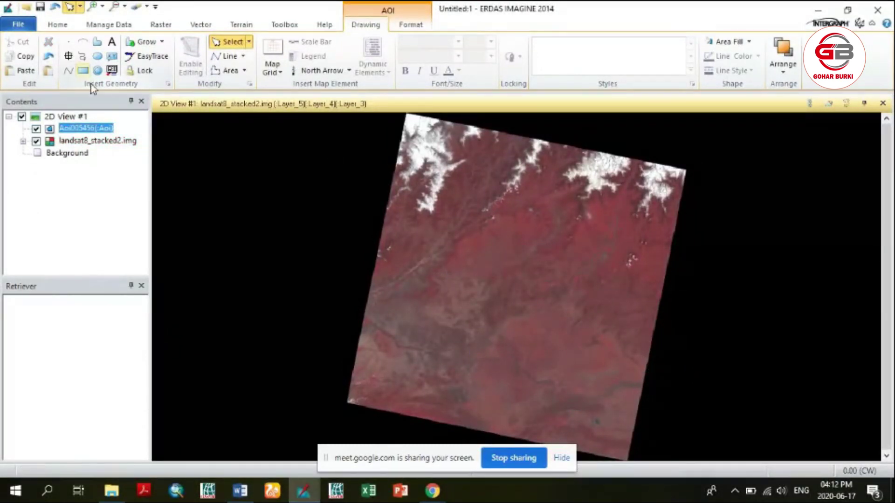
left_click(431, 494)
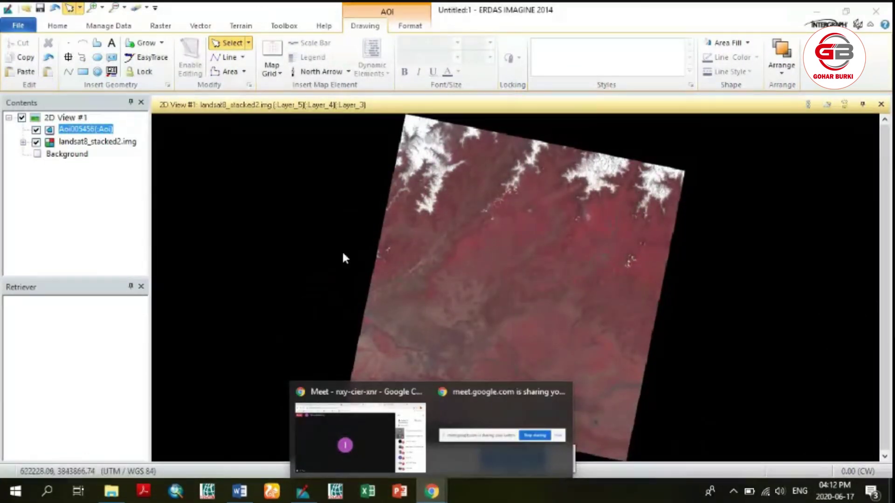
left_click(312, 9)
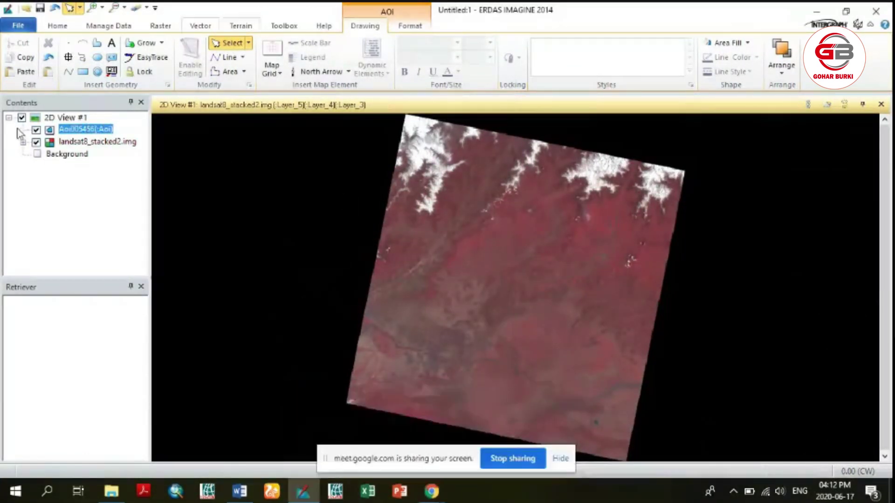
Step: Draw a rectangular AOI over the image's southeastern part and adjust its size and position
left_click(83, 71)
left_click_drag(489, 283, 648, 337)
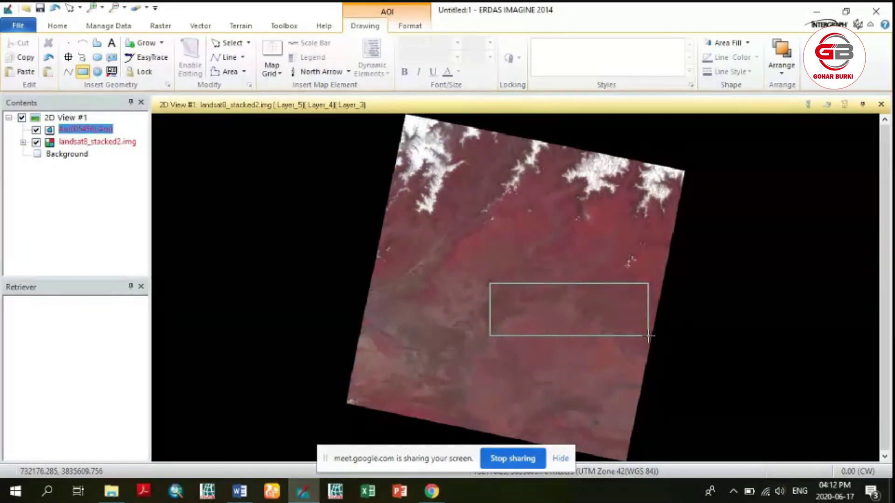
left_click_drag(648, 336, 636, 429)
left_click_drag(635, 339, 616, 339)
left_click_drag(613, 338, 536, 357)
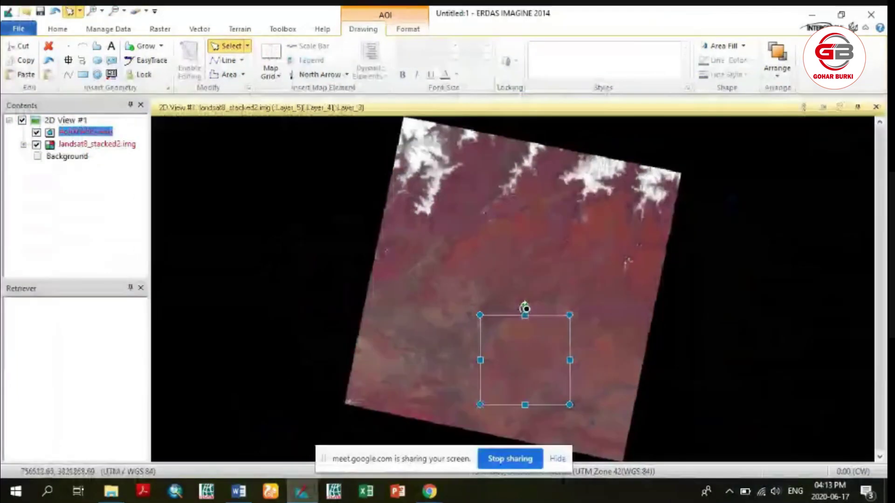
Step: Rotate the rectangular AOI clockwise by about 20 degrees and resize it from its corners and western edge
left_click_drag(525, 308, 568, 316)
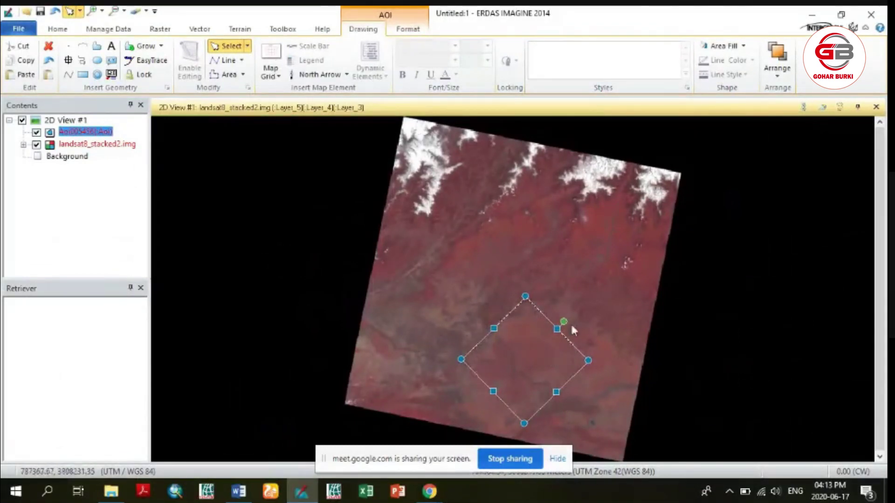
left_click_drag(563, 321, 537, 338)
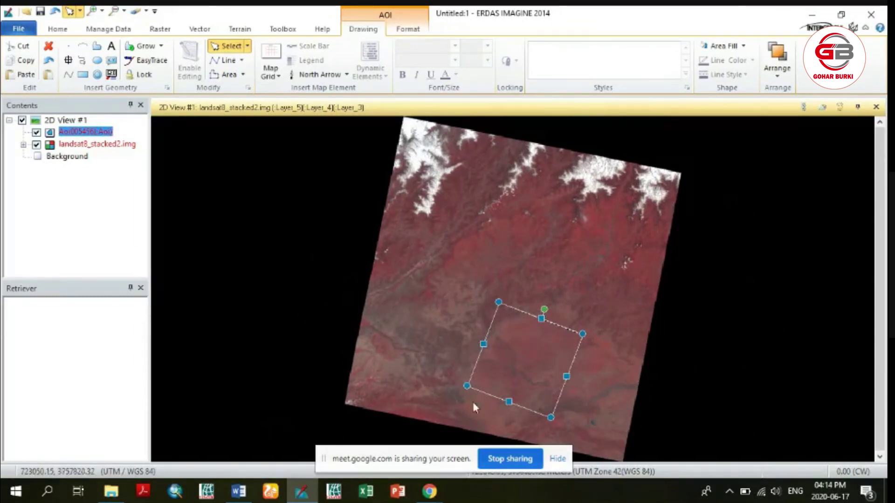
left_click_drag(467, 385, 504, 368)
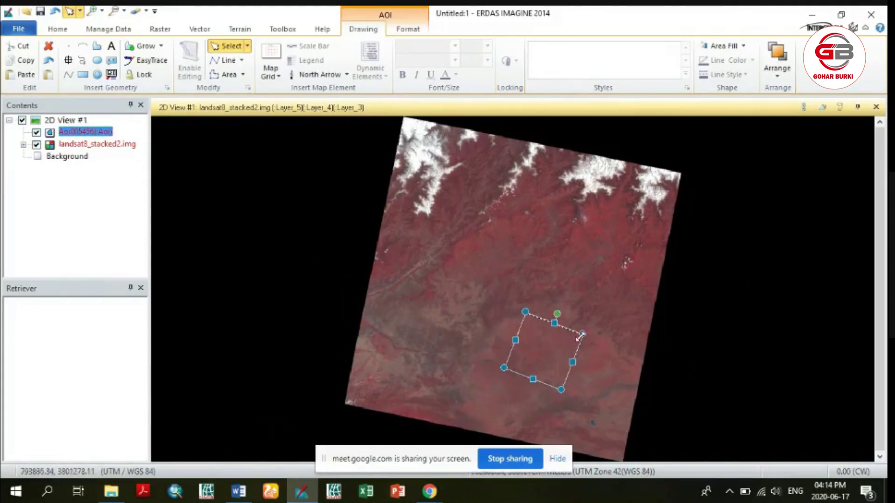
left_click_drag(583, 334, 612, 308)
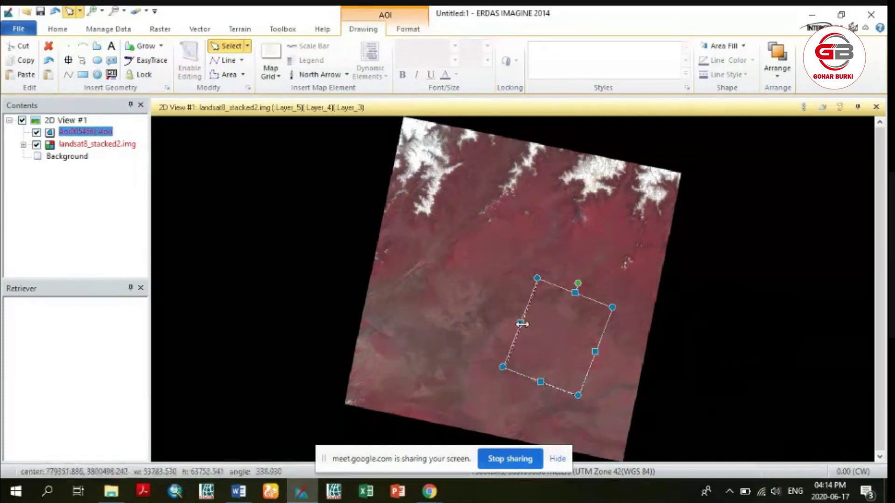
left_click_drag(522, 322, 501, 315)
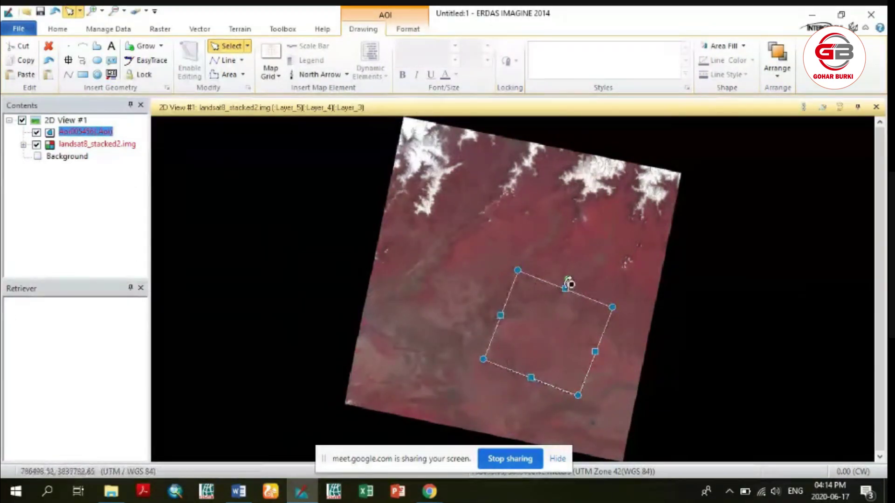
Step: Rotate the rectangular AOI back upright and delete it
left_click_drag(568, 281, 547, 270)
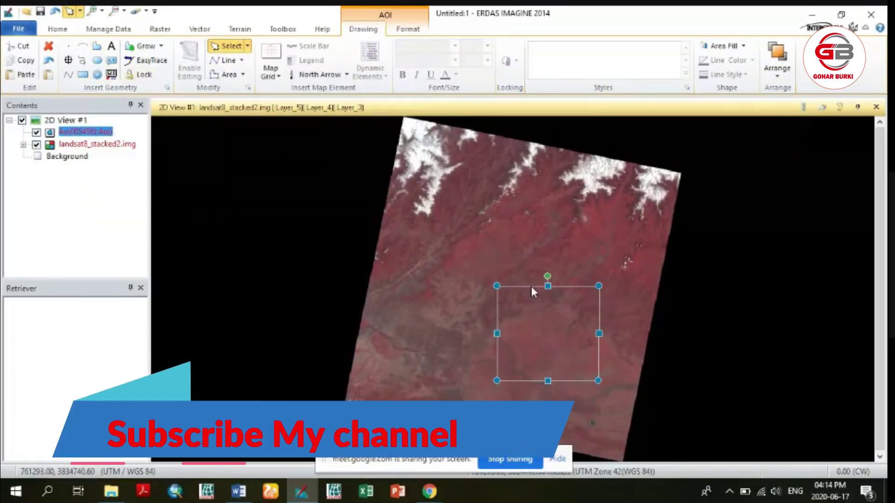
key("Delete")
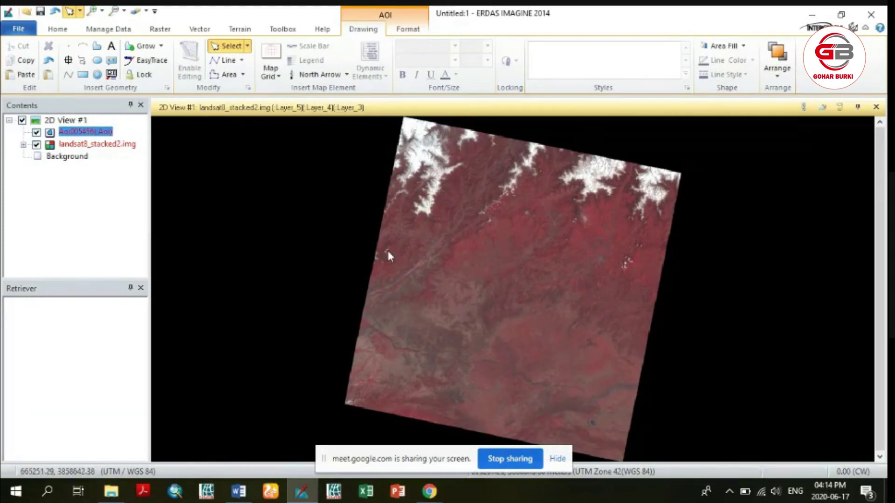
Step: Draw a closed polygon AOI around the reddish lowland area in the image's southeastern part
left_click(97, 47)
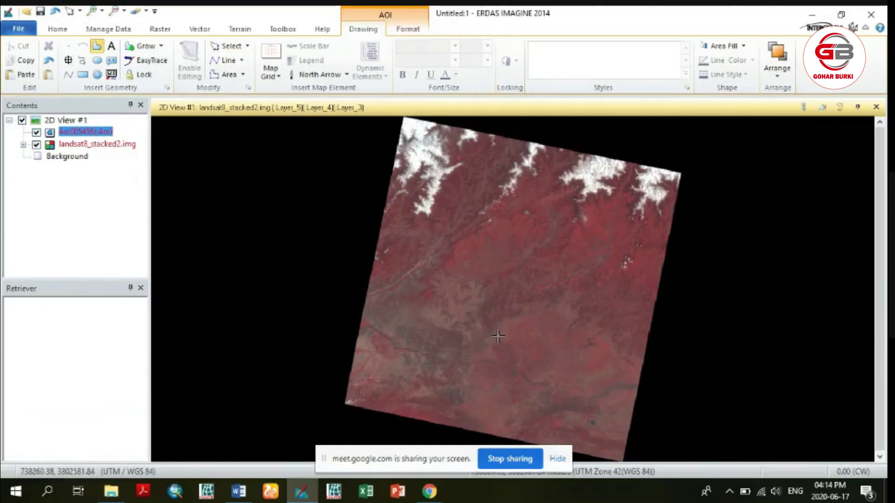
left_click(524, 434)
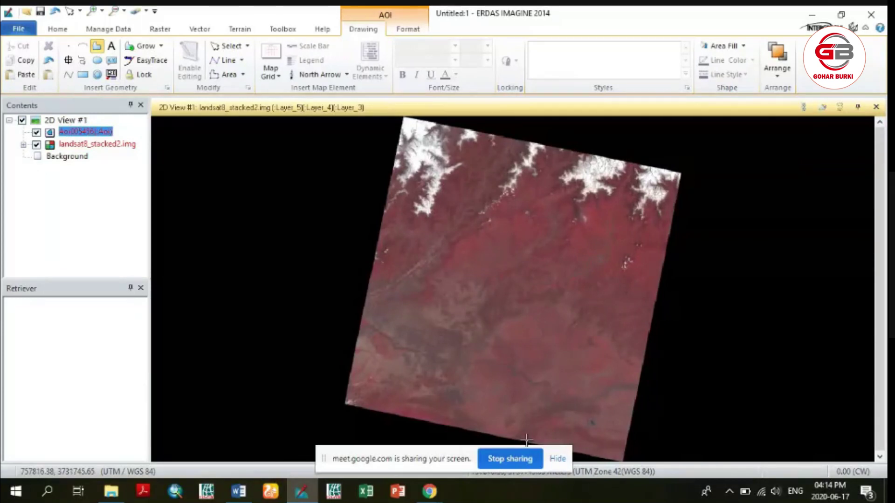
left_click(618, 388)
left_click(618, 358)
left_click(593, 326)
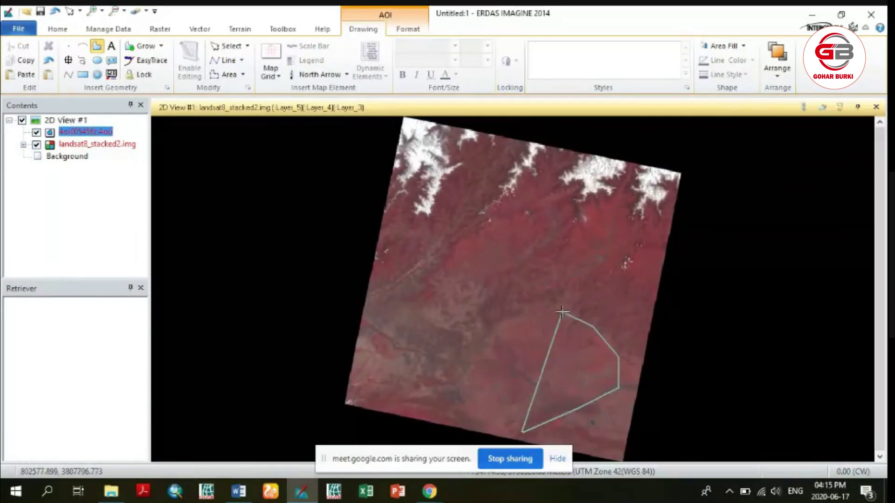
left_click(555, 308)
left_click(498, 313)
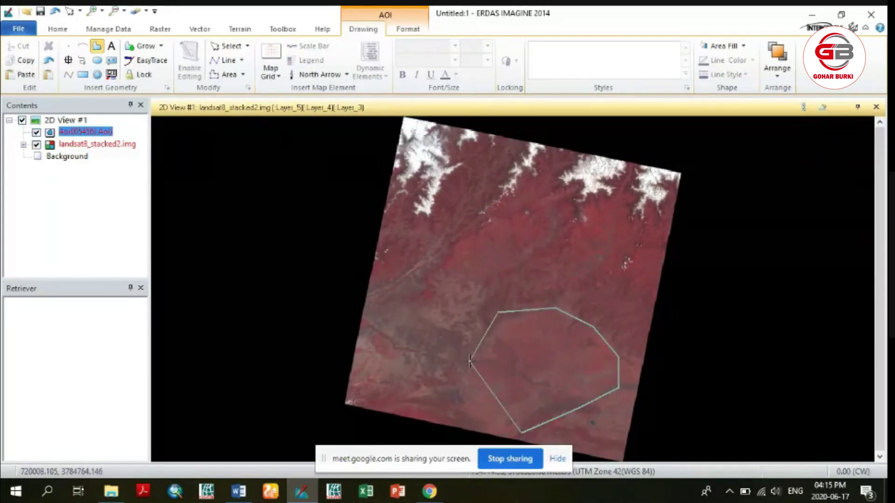
double_click(449, 392)
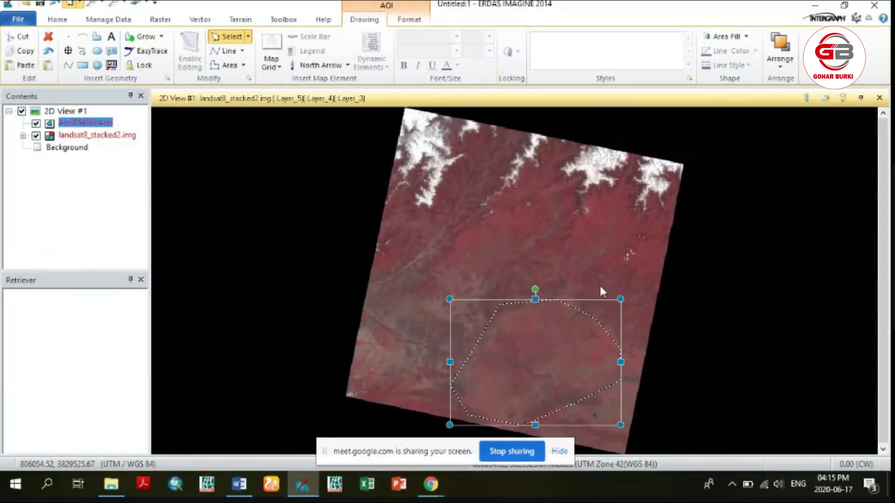
Step: Reselect the polygon AOI and enlarge it slightly toward the northwest
left_click(576, 301)
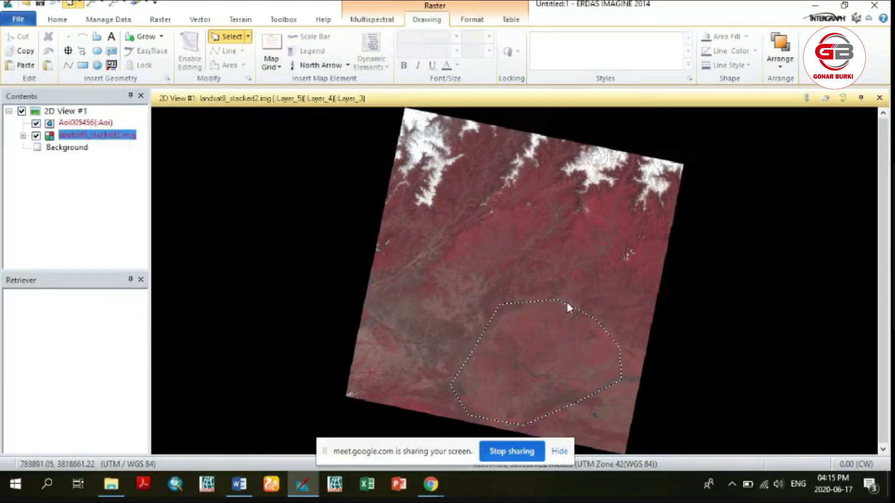
left_click(555, 327)
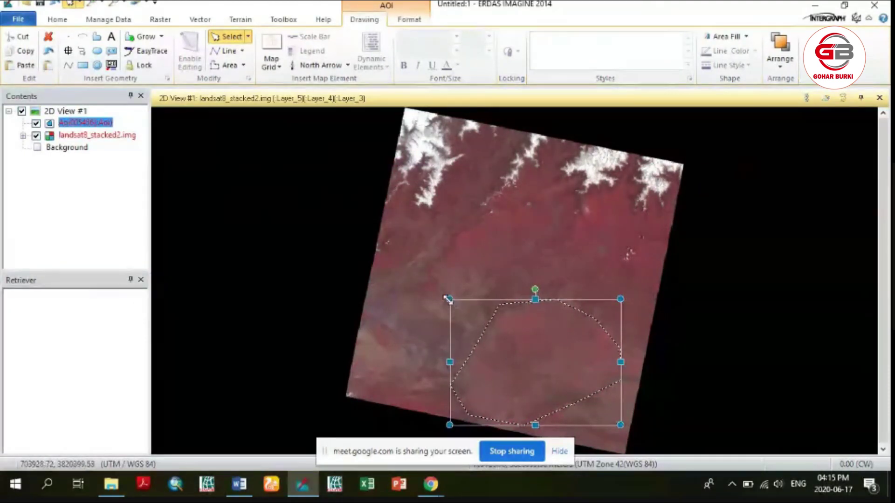
left_click_drag(448, 299, 435, 288)
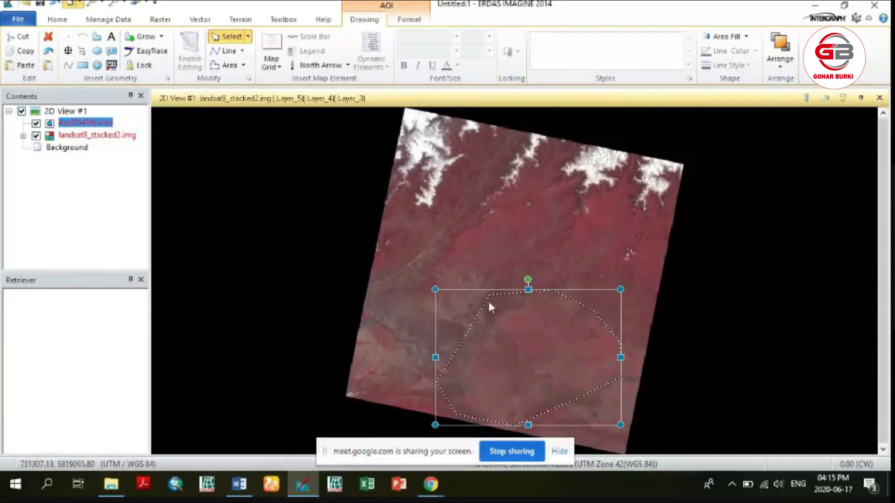
Step: Shift the polygon AOI slightly east and delete it
left_click_drag(500, 305, 508, 304)
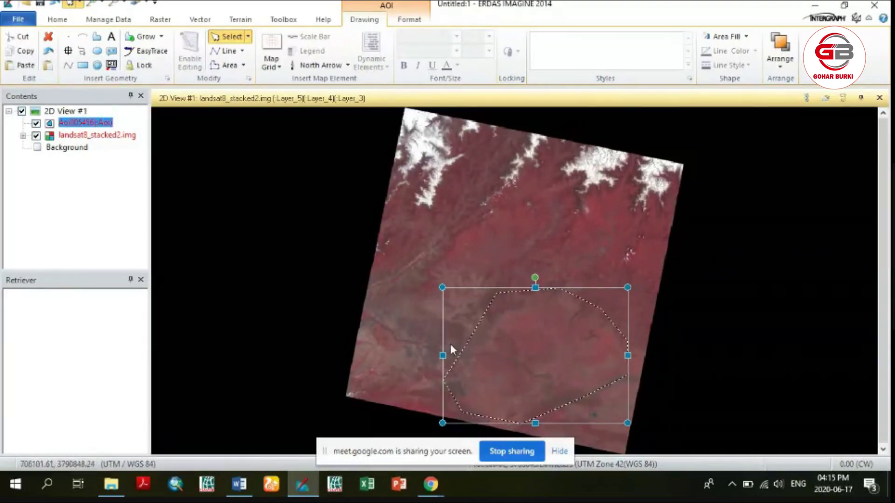
key("Delete")
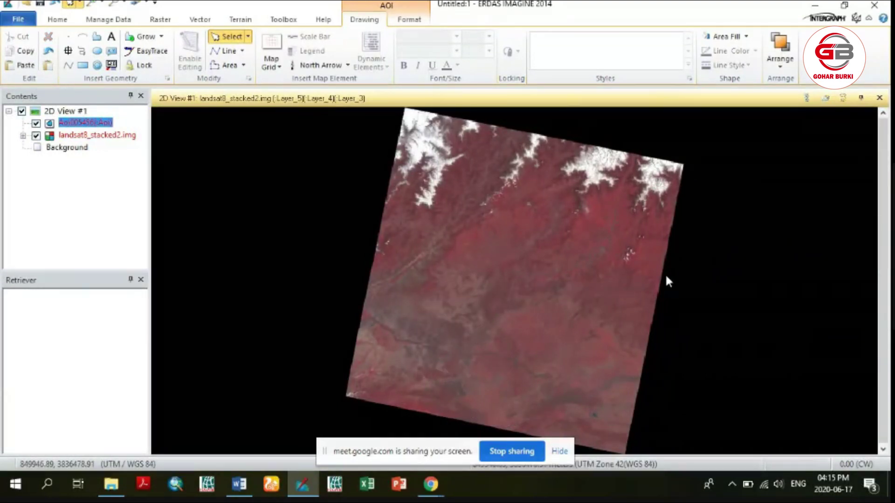
Step: Draw a closed polygon AOI around the broad reddish lowland in the image's southeastern part, reaching down to its southern edge
left_click(97, 39)
left_click(555, 296)
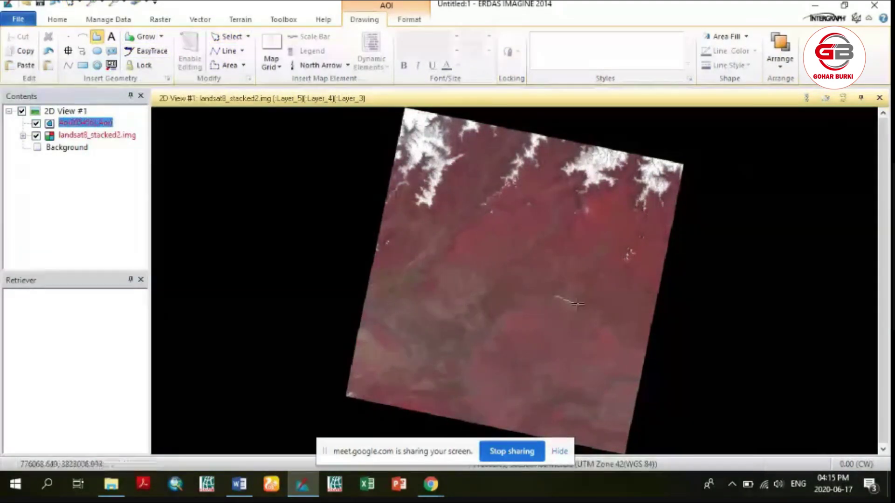
left_click(597, 308)
left_click(625, 334)
left_click(638, 360)
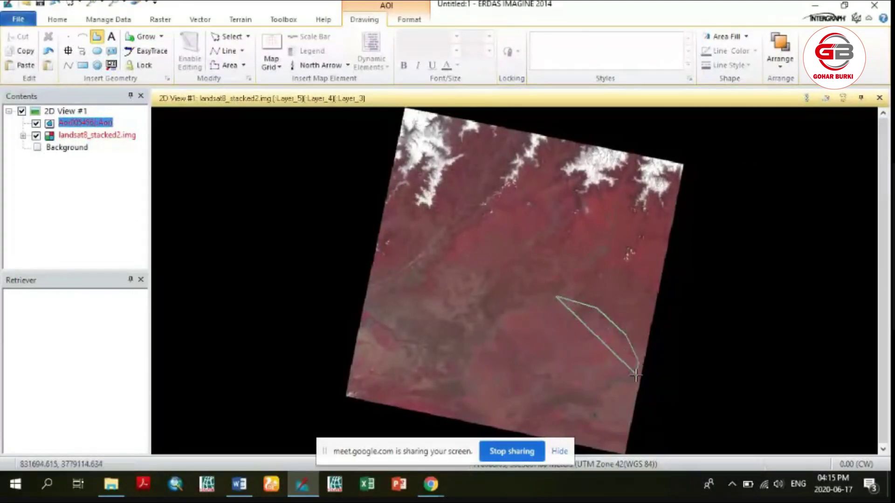
left_click(626, 400)
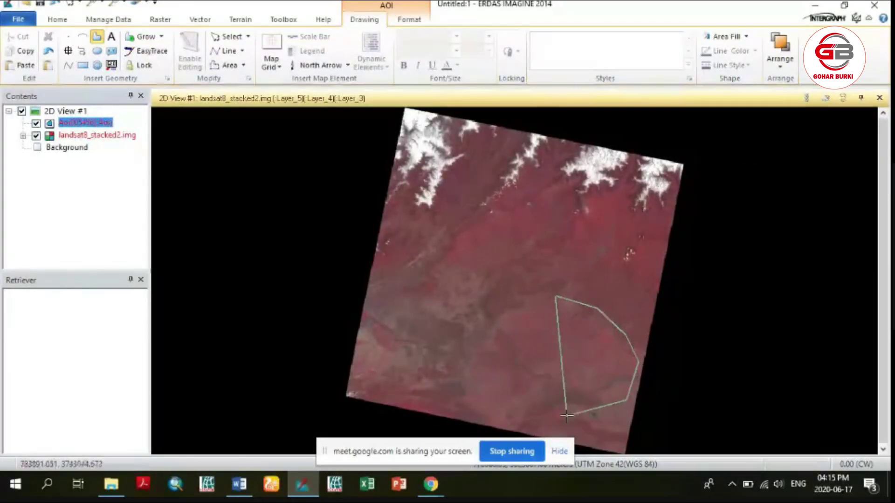
left_click(531, 425)
left_click(525, 432)
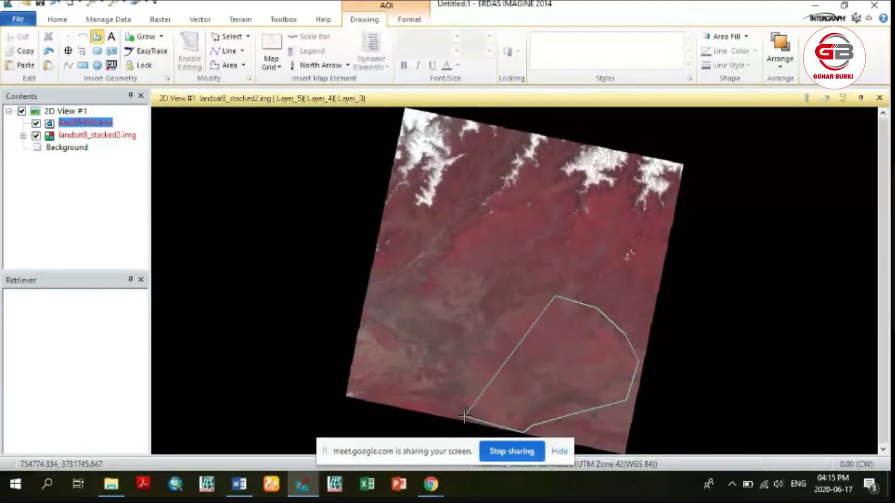
left_click(465, 416)
left_click(444, 379)
left_click(462, 340)
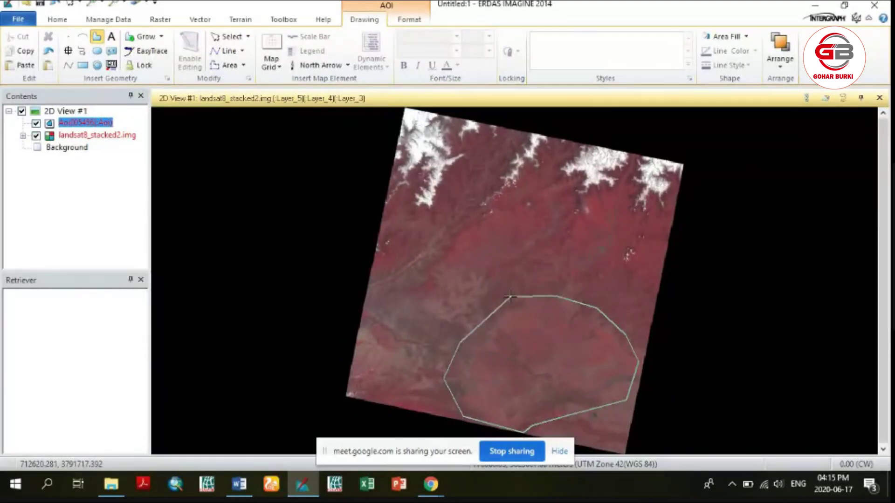
left_click(510, 297)
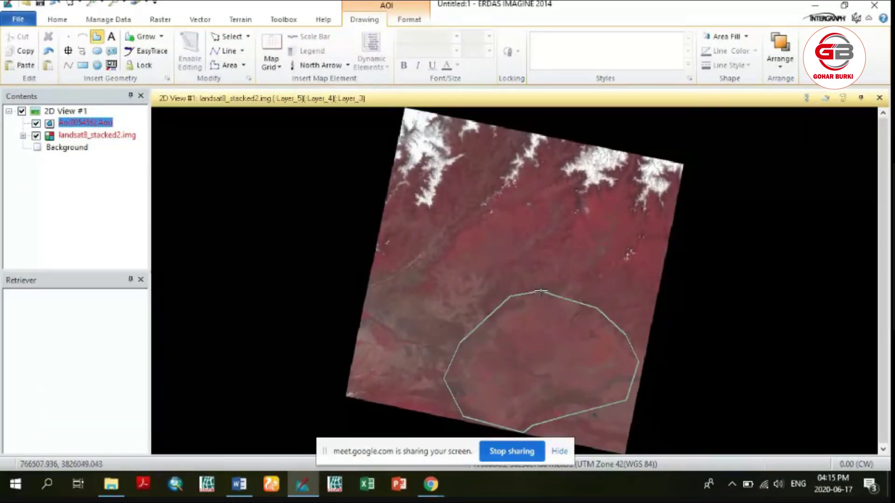
double_click(541, 291)
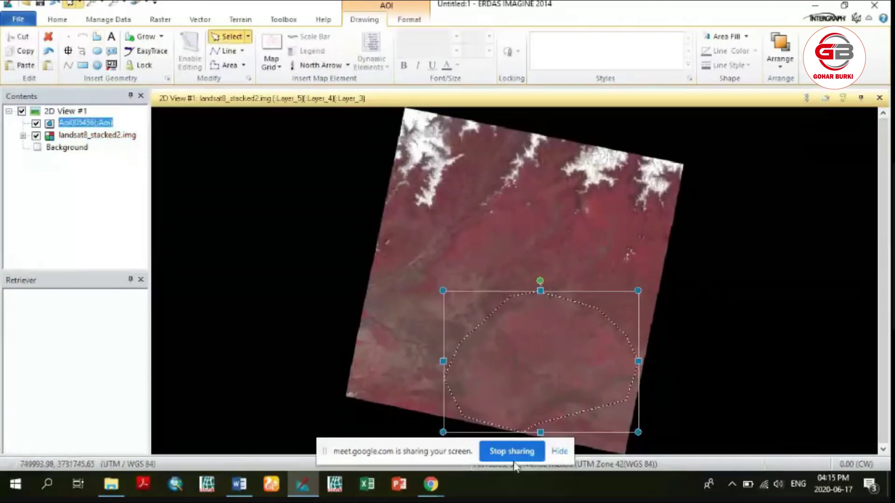
mouse_move(431, 485)
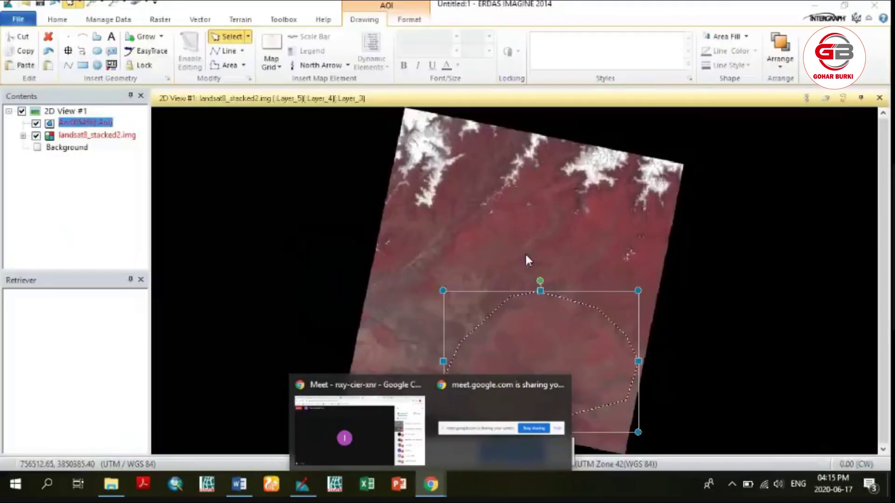
left_click(682, 225)
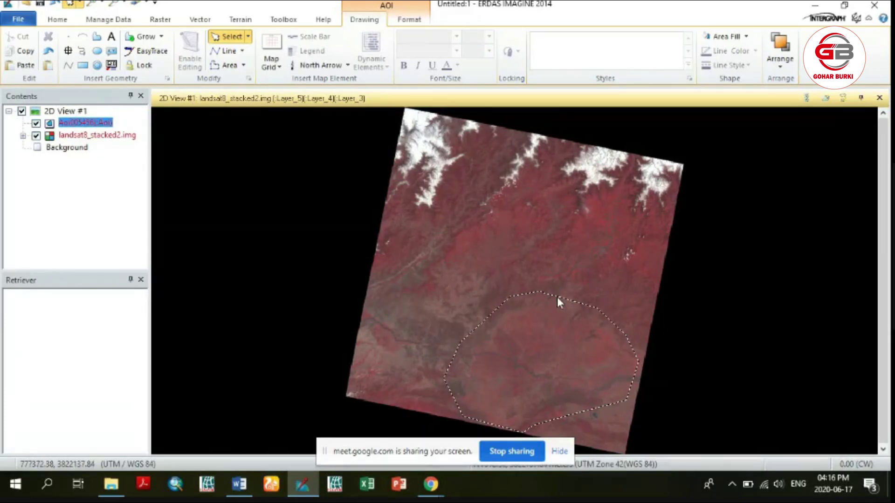
left_click(161, 20)
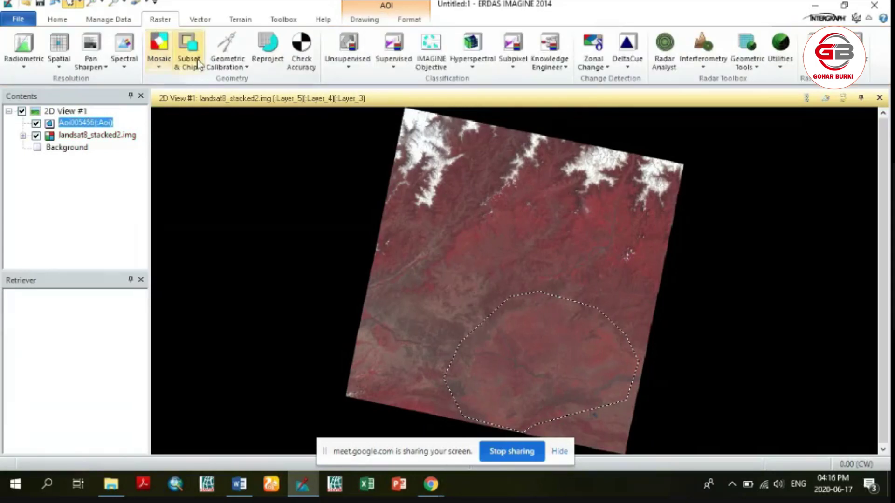
left_click(197, 60)
left_click(592, 190)
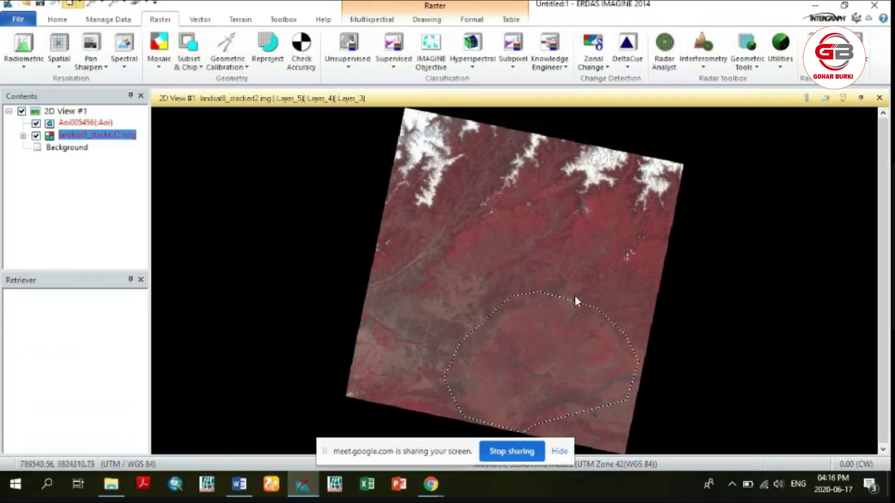
left_click(567, 311)
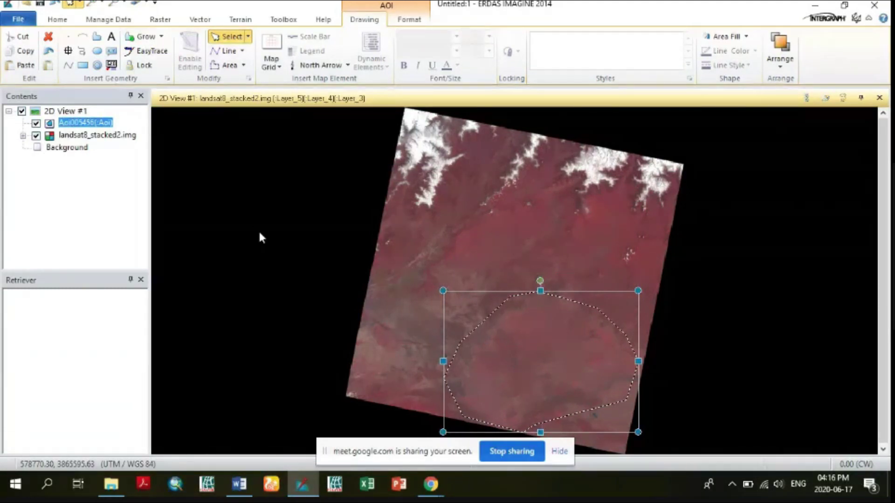
left_click(57, 20)
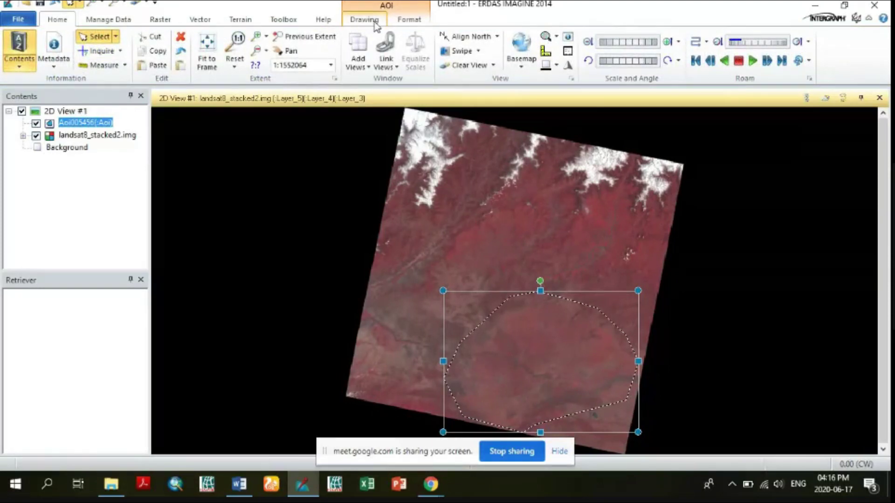
left_click(91, 136)
left_click(426, 19)
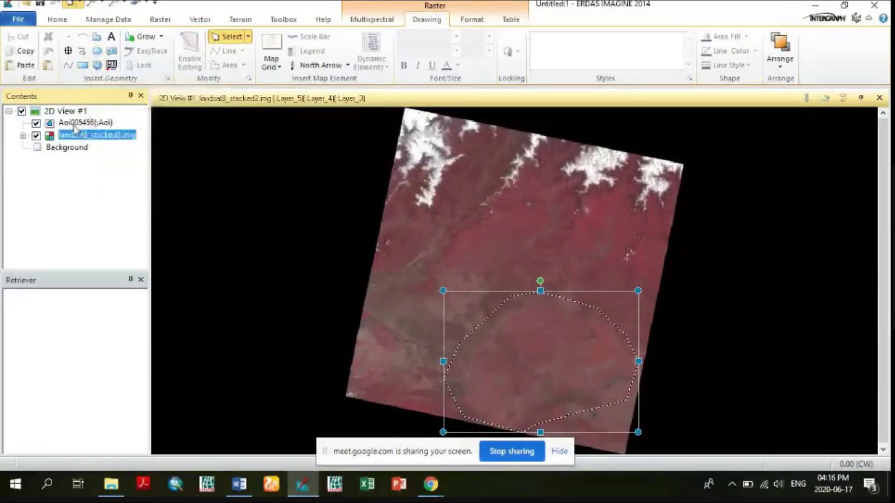
left_click(76, 123)
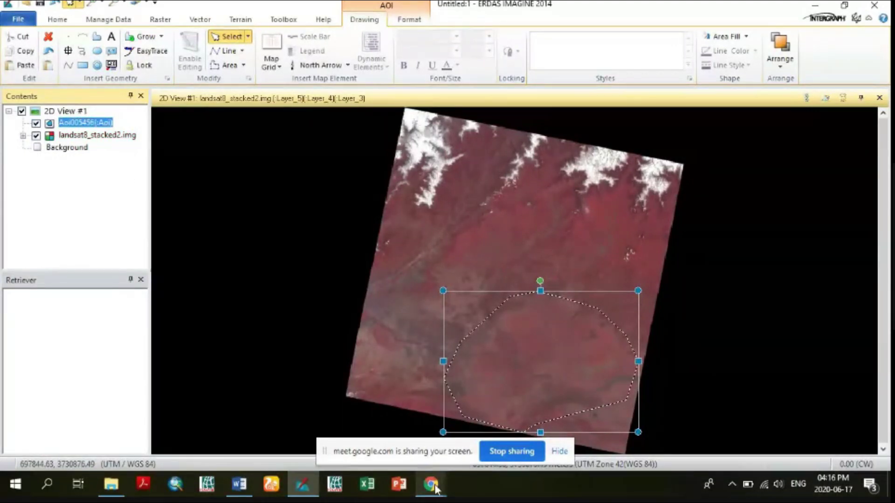
mouse_move(434, 486)
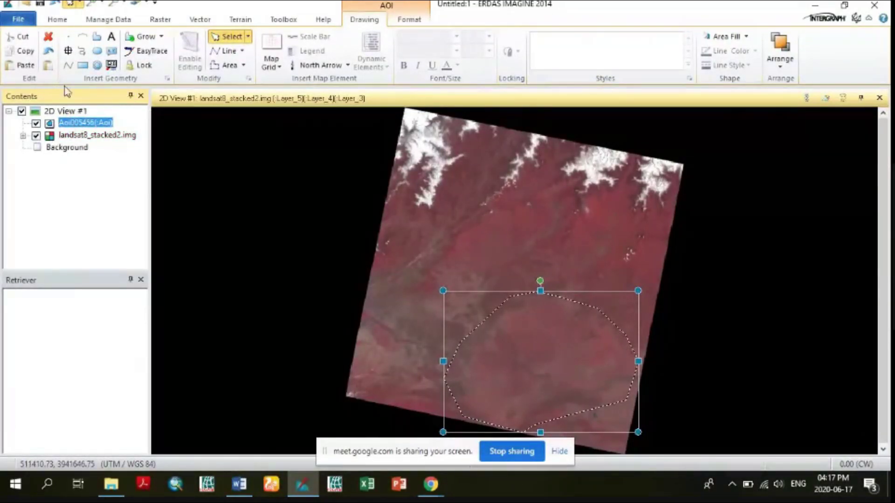
Step: Try to save the AOI layer as an AOI (*.aoi) file
left_click(24, 22)
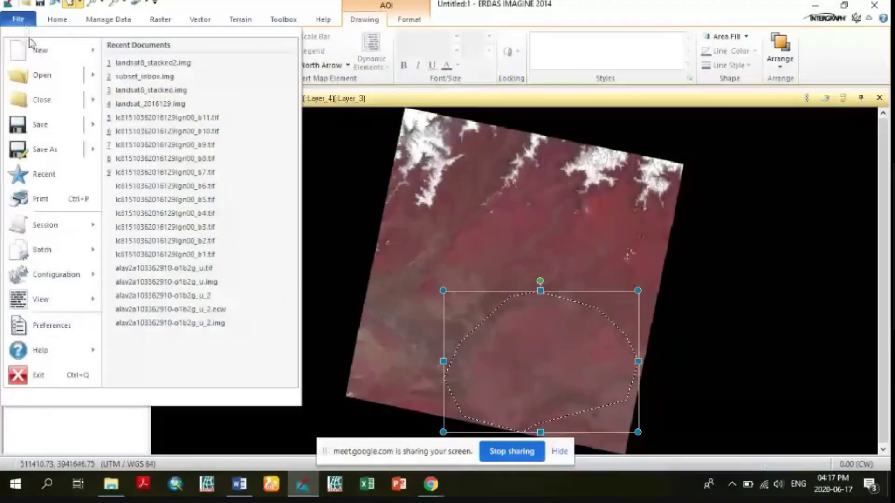
mouse_move(58, 125)
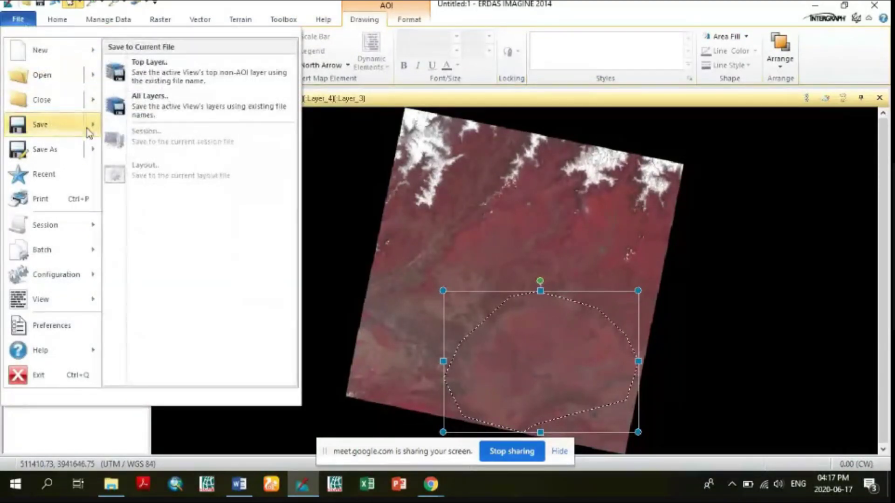
left_click(357, 154)
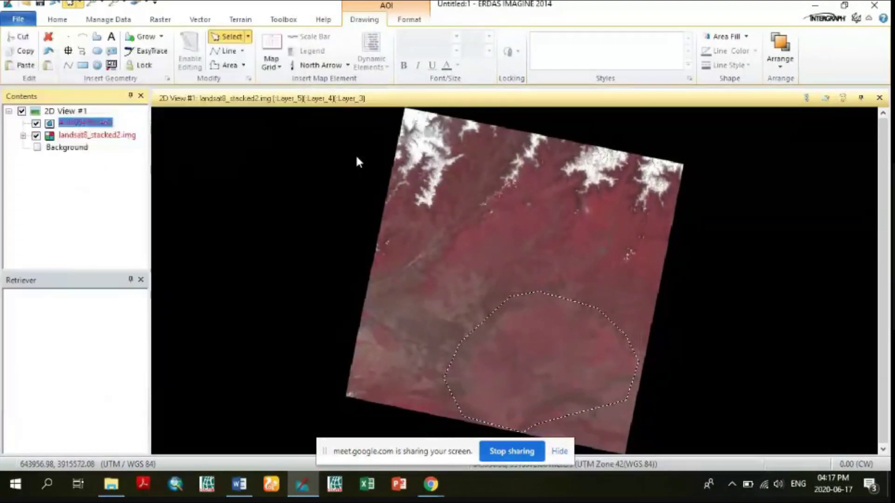
left_click(97, 123)
right_click(96, 123)
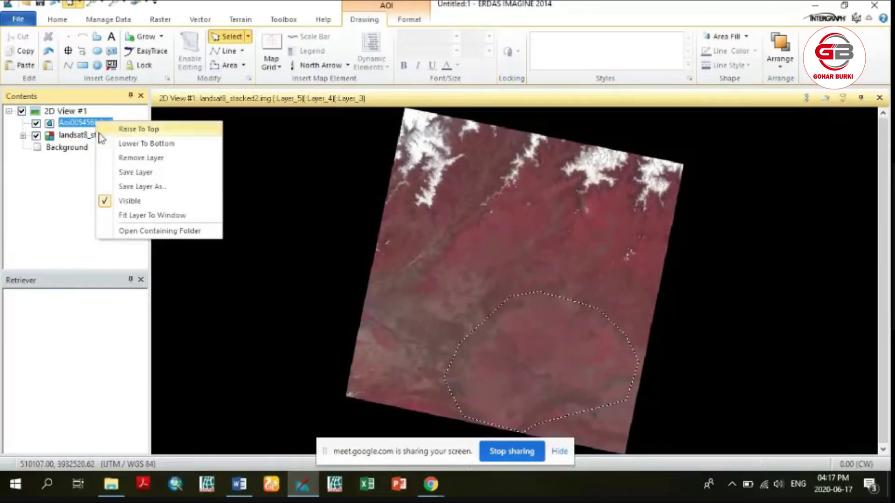
left_click(131, 174)
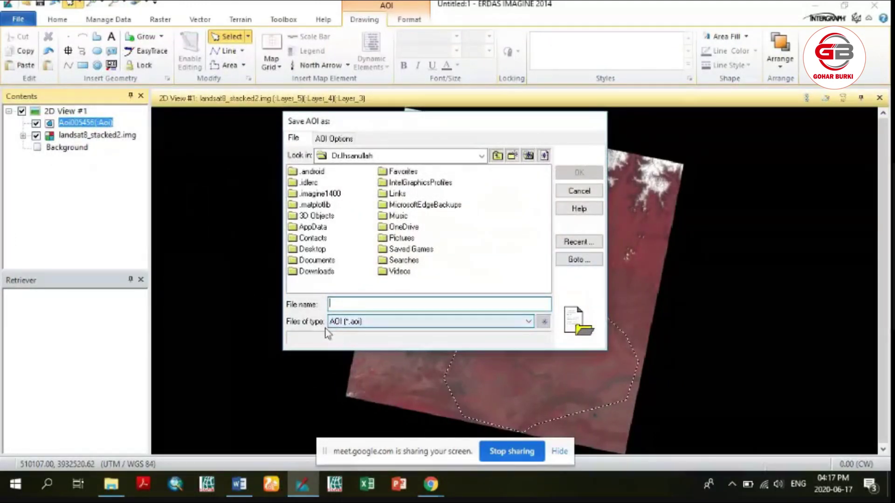
left_click(412, 330)
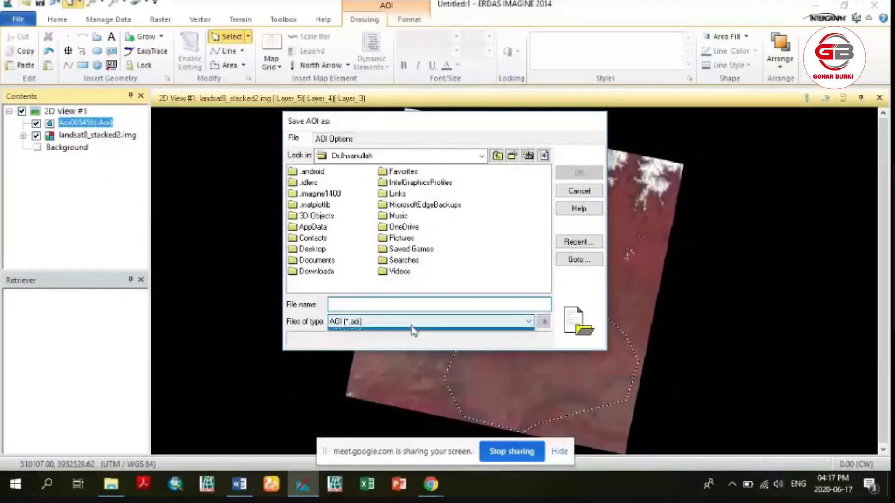
left_click(496, 347)
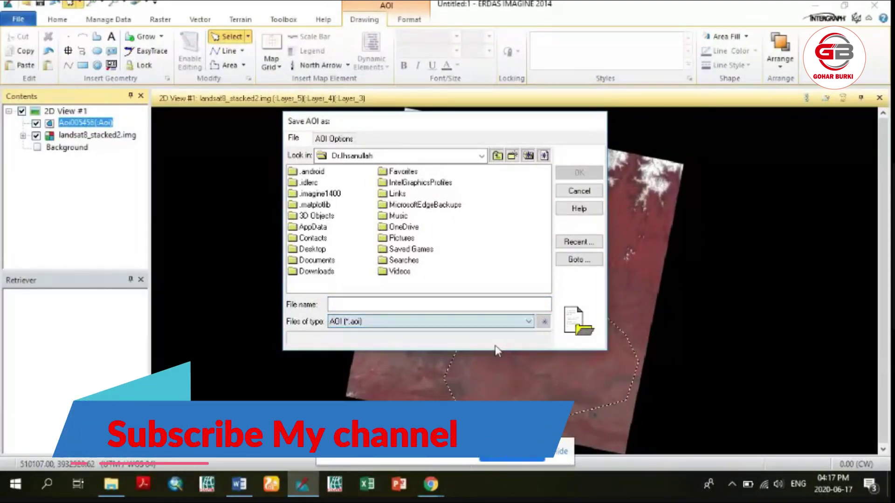
left_click(578, 192)
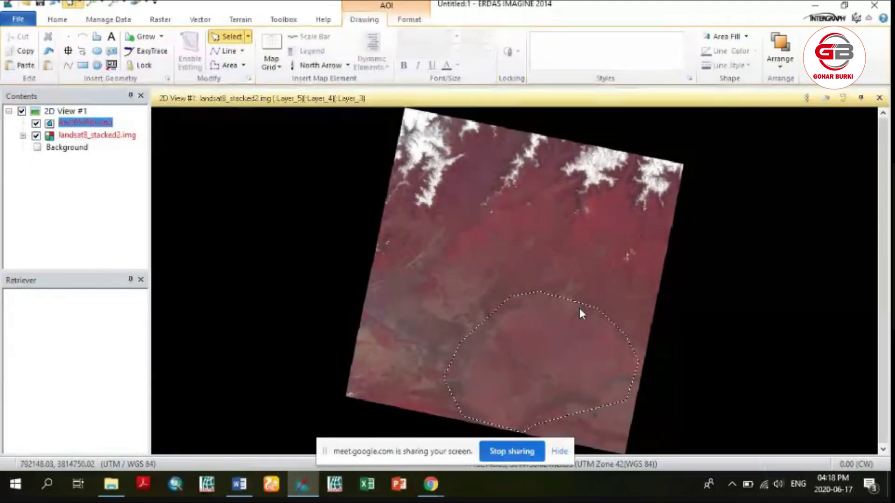
Step: Select the polygon AOI and start Create Subset Image with landsat8_stacked2.img as the input file
left_click(564, 302)
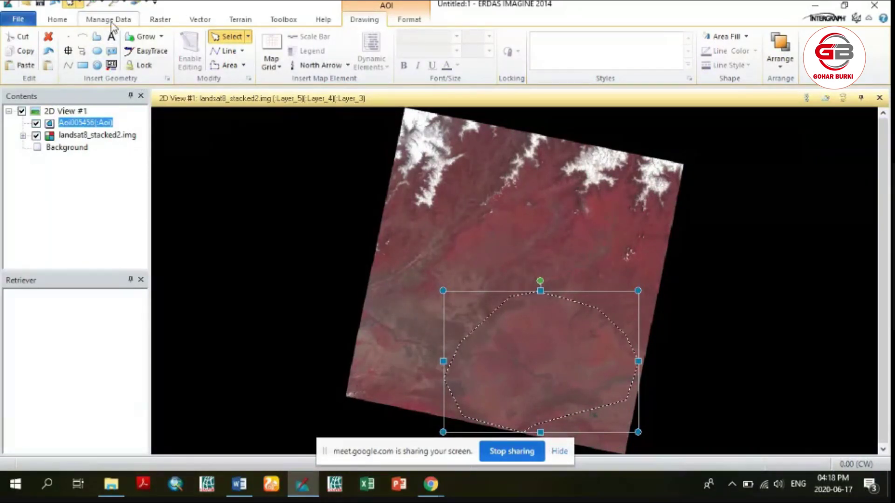
left_click(161, 21)
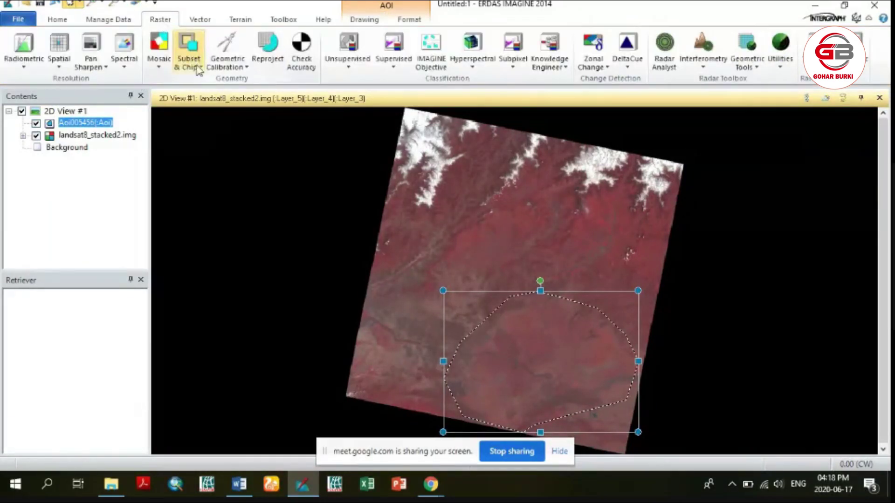
left_click(196, 67)
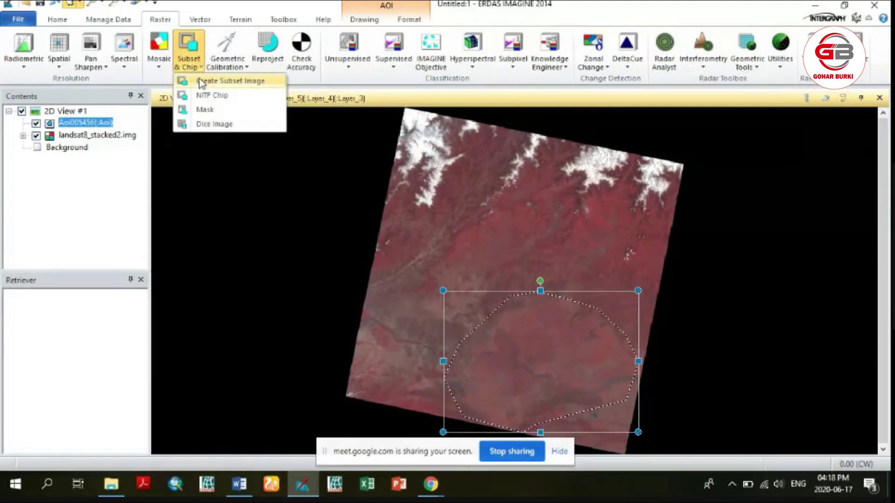
left_click(201, 82)
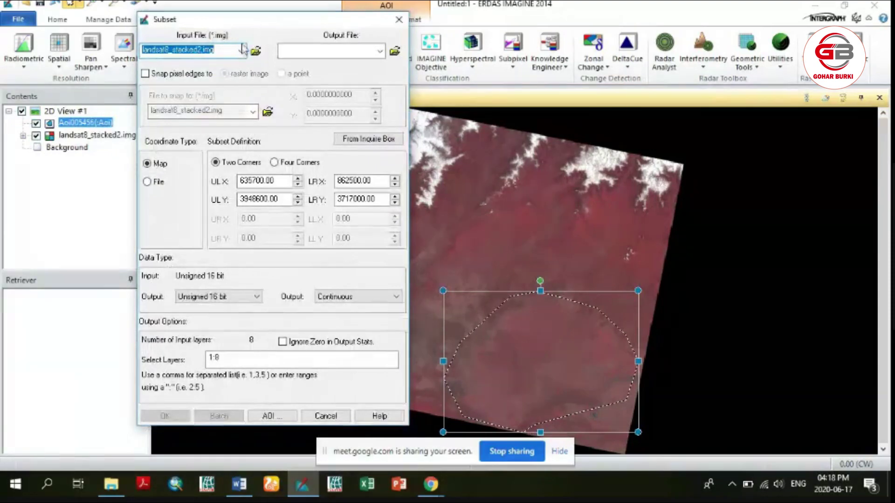
left_click(225, 50)
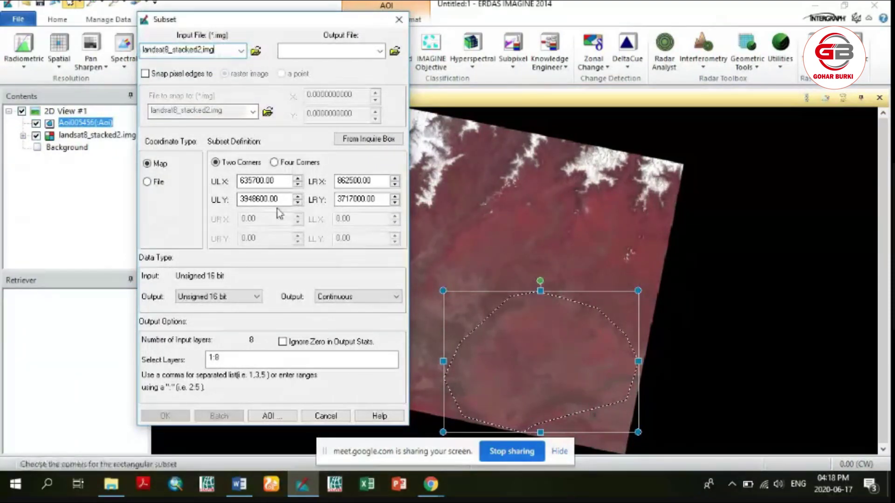
mouse_move(412, 483)
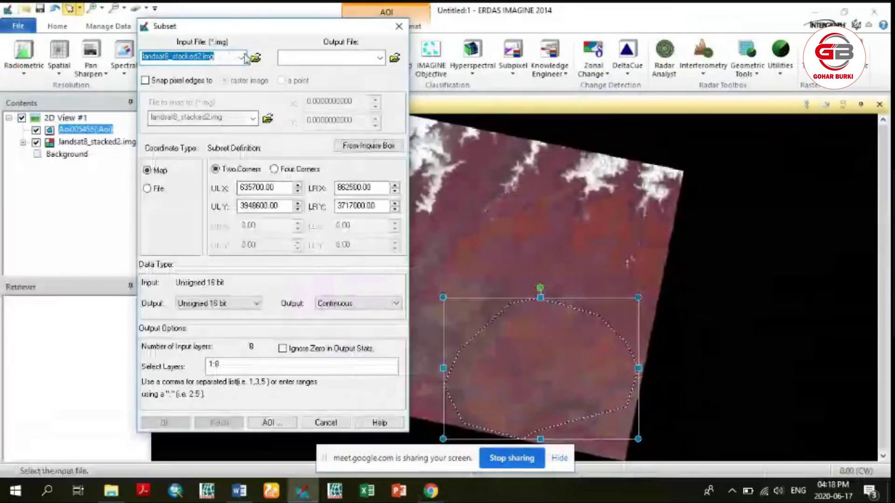
key("Tab")
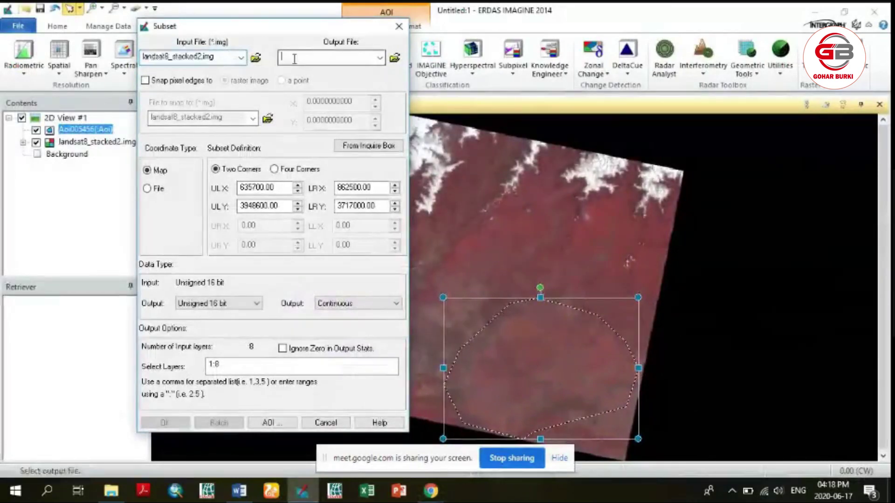
left_click(394, 57)
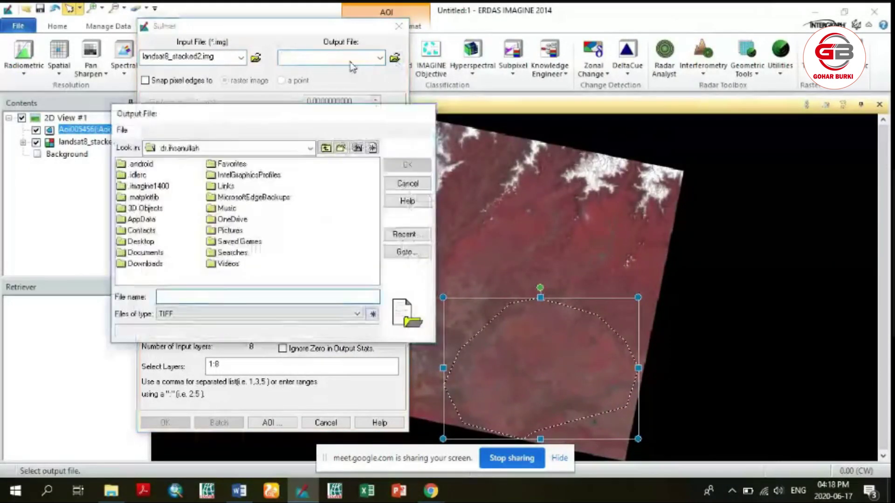
left_click(412, 235)
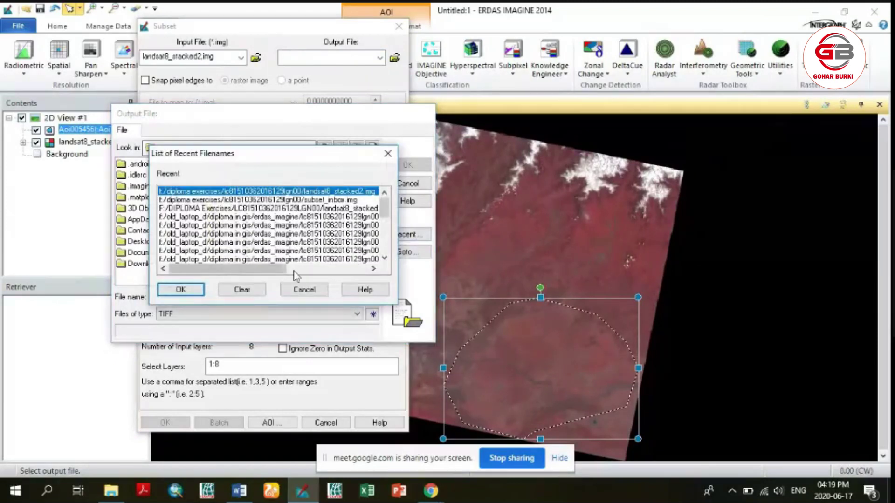
left_click_drag(279, 269, 309, 275)
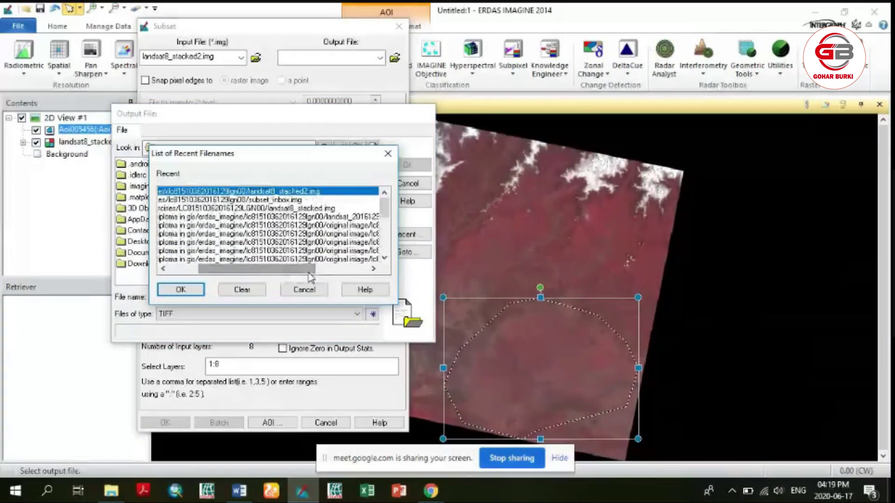
left_click(278, 201)
left_click(181, 289)
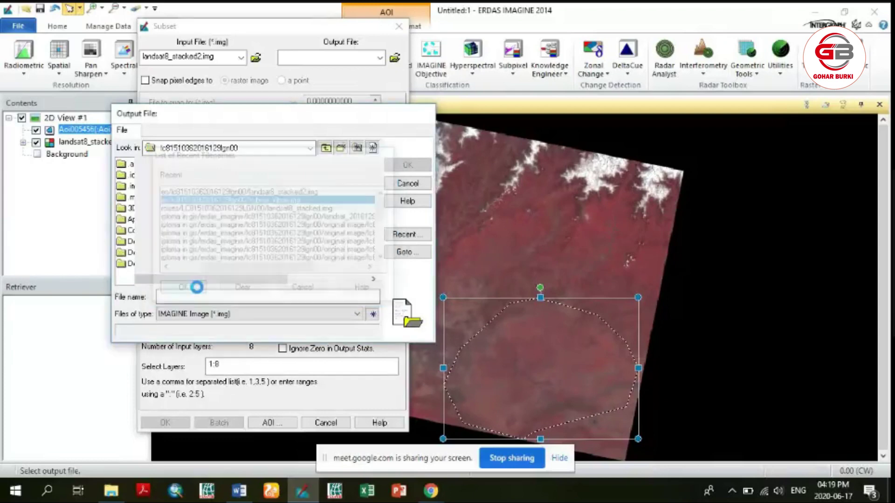
key("Return")
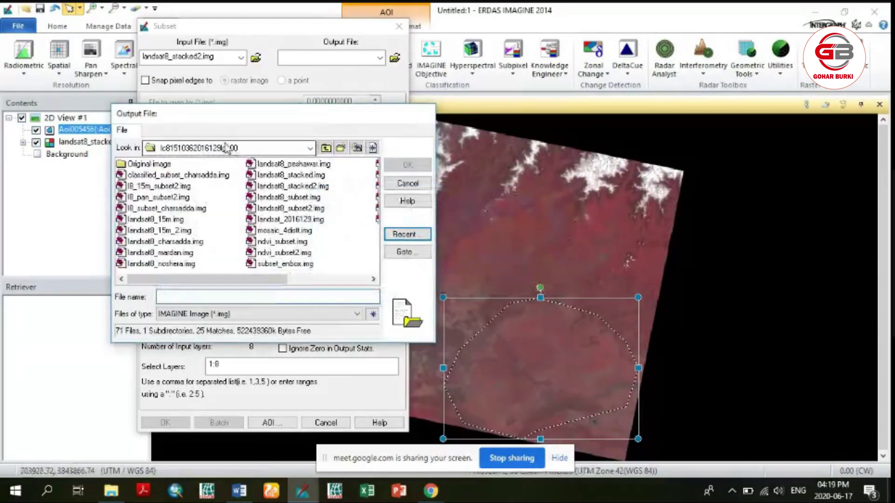
left_click(242, 149)
left_click(243, 148)
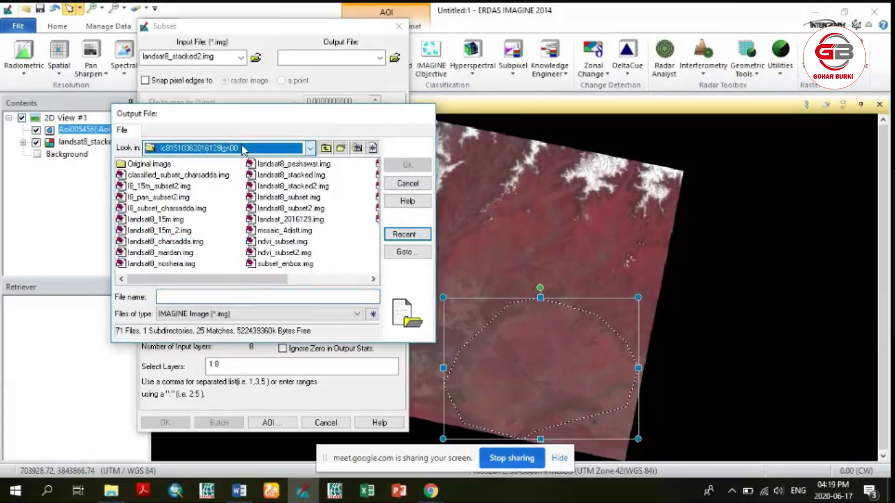
left_click(251, 149)
left_click(251, 148)
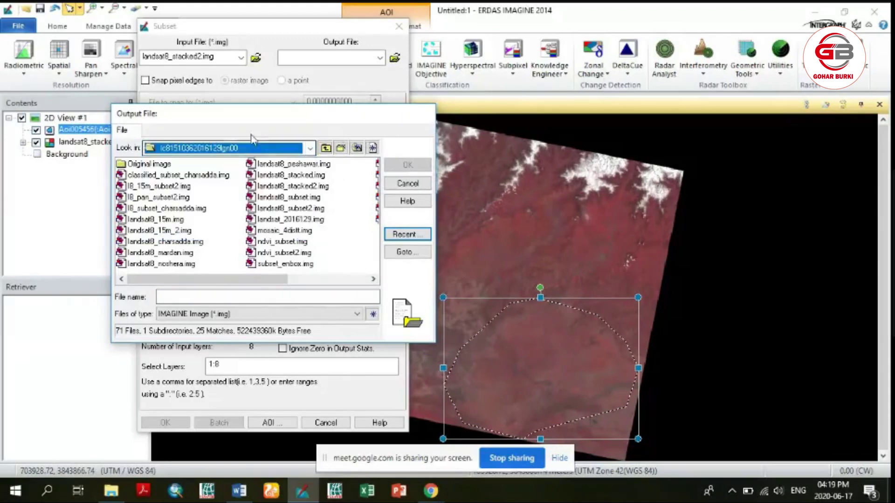
Step: Set the subset's output file to subset_poly.img, reusing the name of the existing subset_inbox.img as a base
left_click_drag(283, 280, 359, 282)
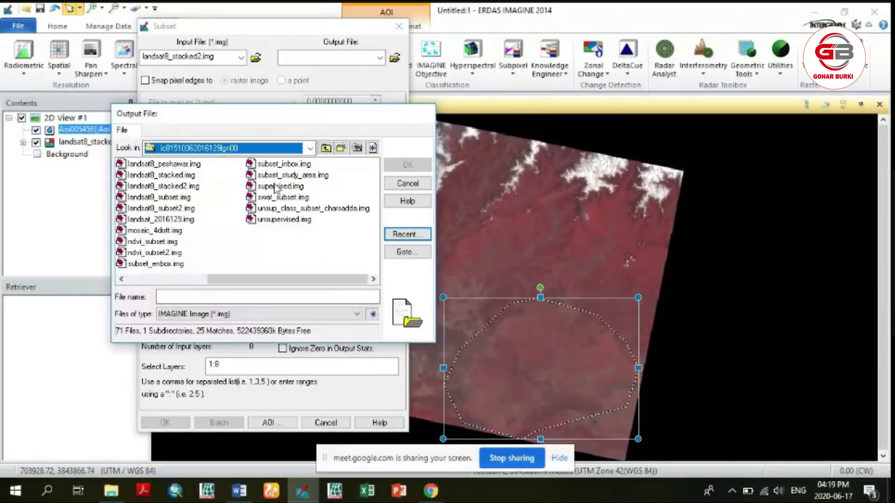
left_click(282, 164)
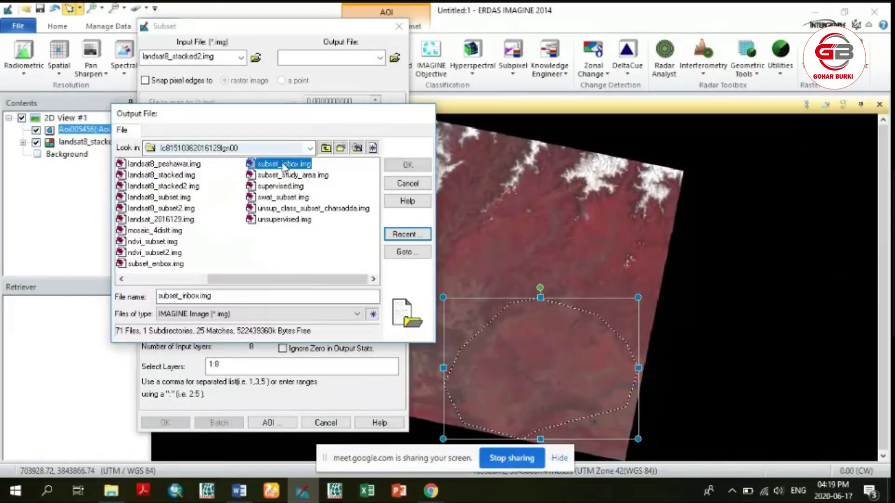
left_click(223, 296)
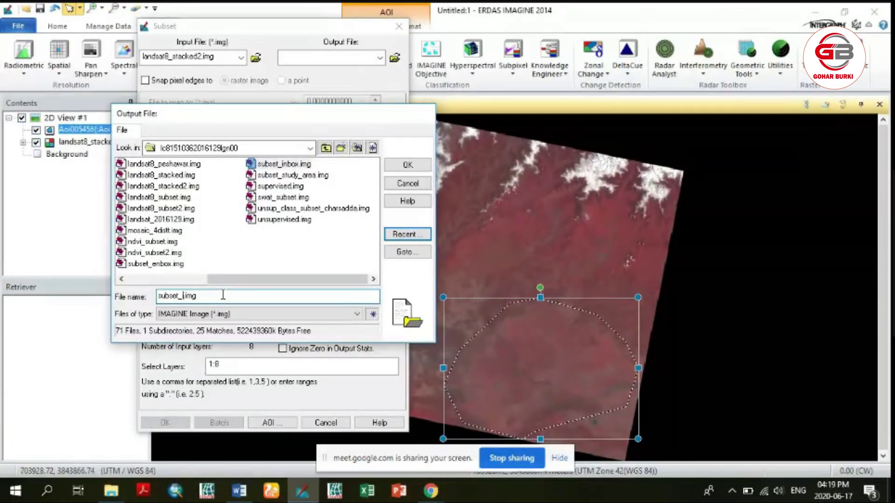
type("i")
type("pol")
type("y")
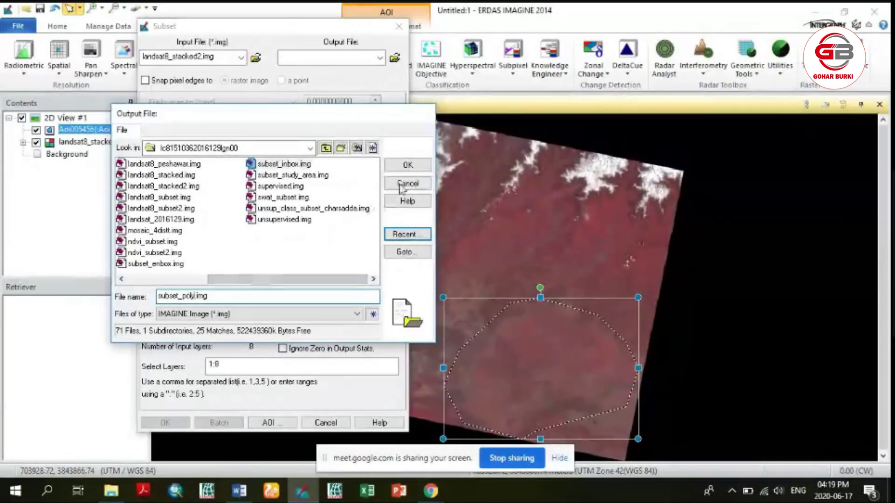
left_click(403, 166)
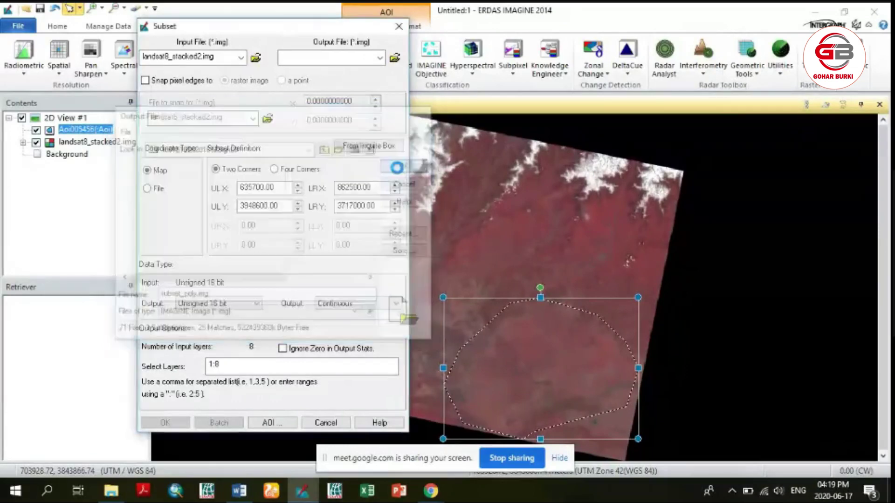
mouse_move(432, 498)
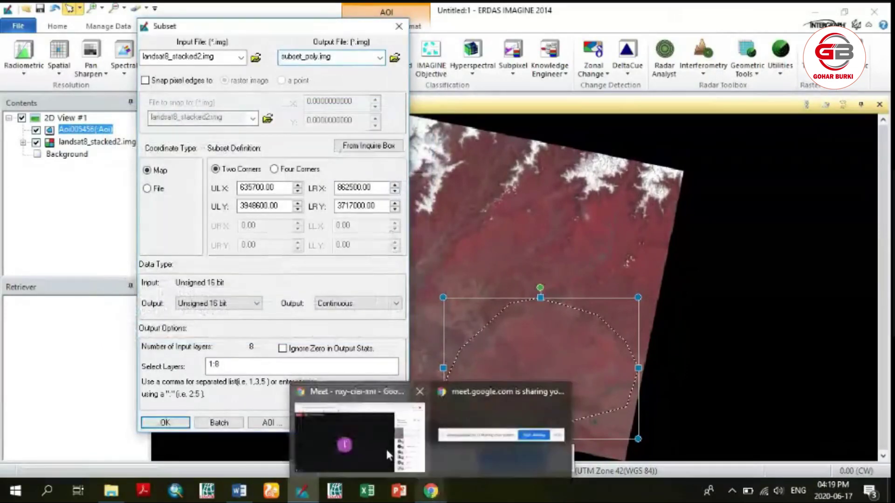
mouse_move(389, 454)
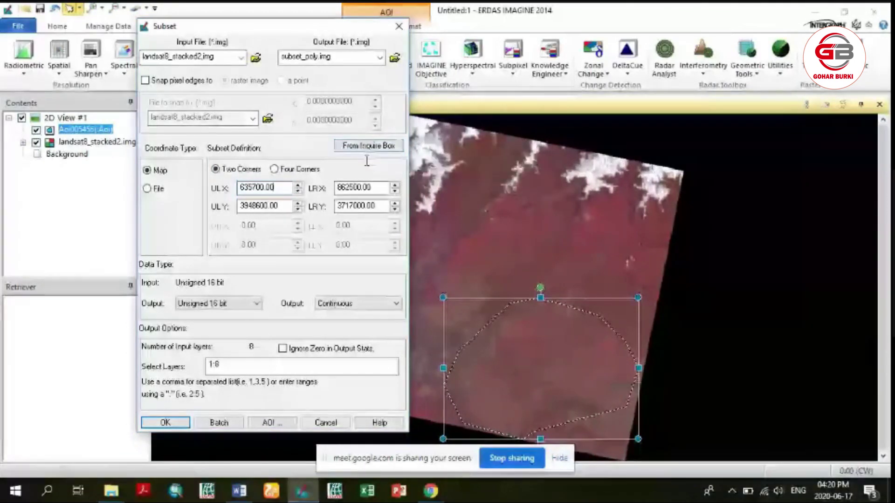
left_click(269, 423)
left_click_drag(421, 163, 238, 148)
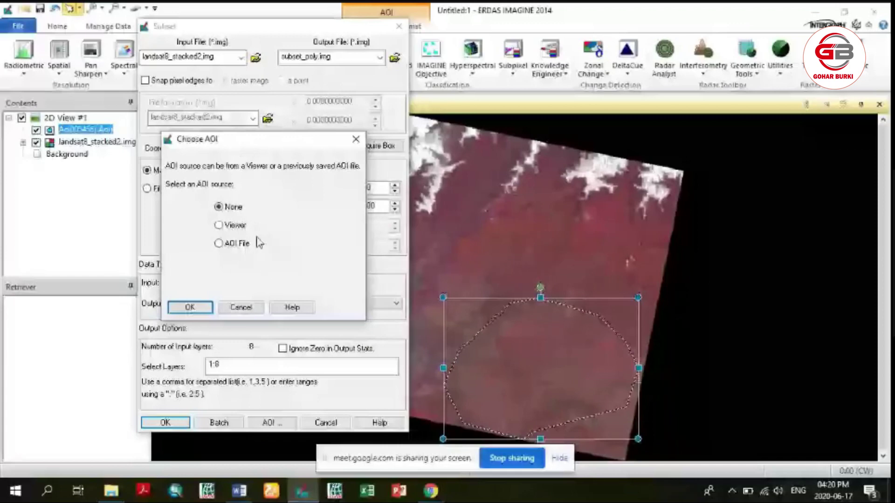
mouse_move(431, 491)
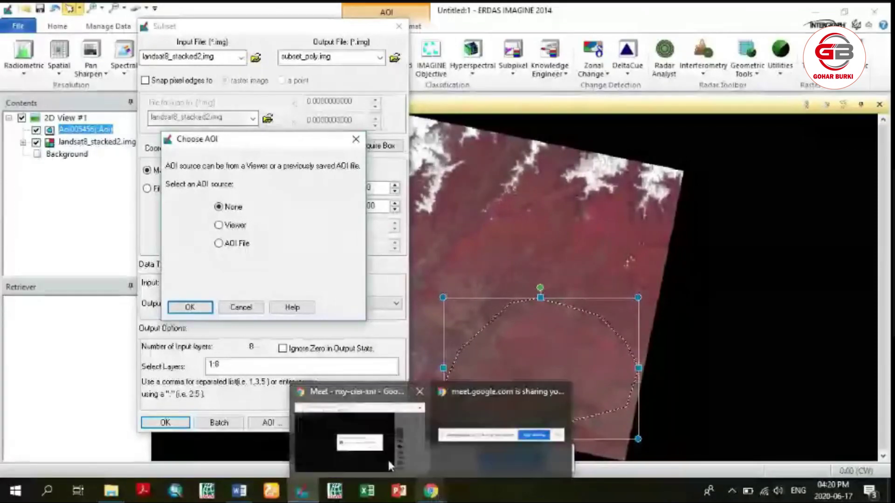
left_click(388, 457)
left_click(578, 310)
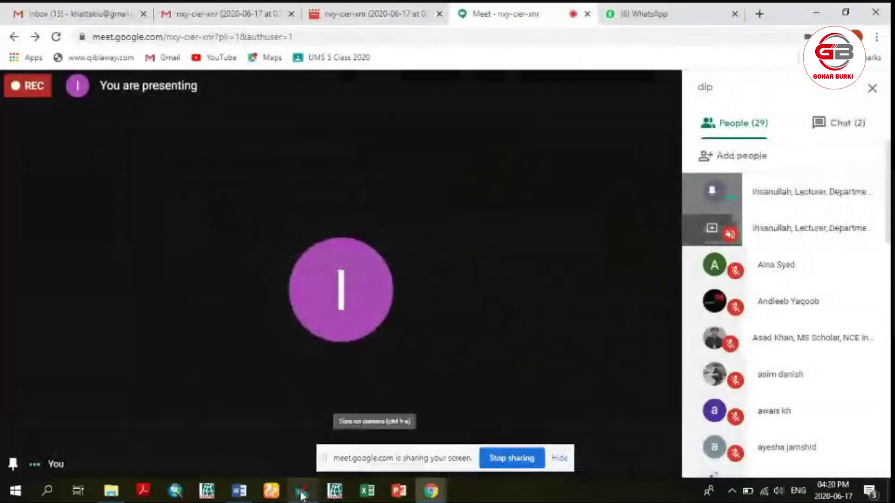
left_click(302, 492)
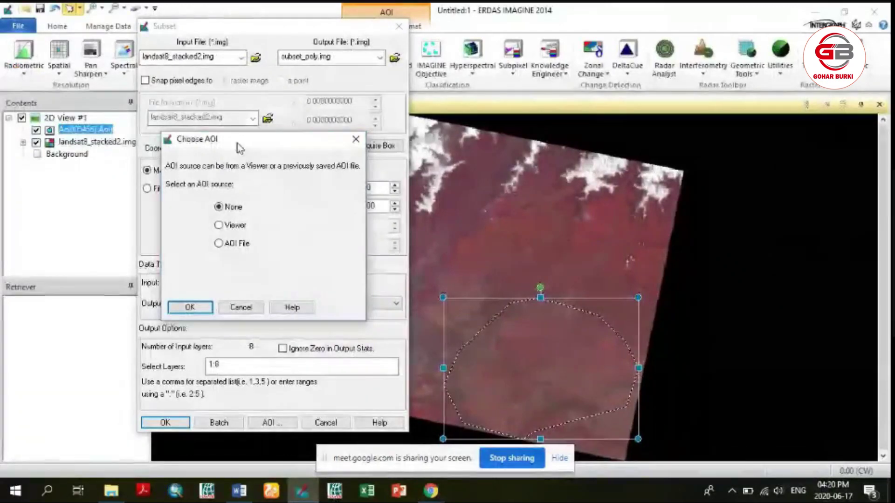
left_click(356, 139)
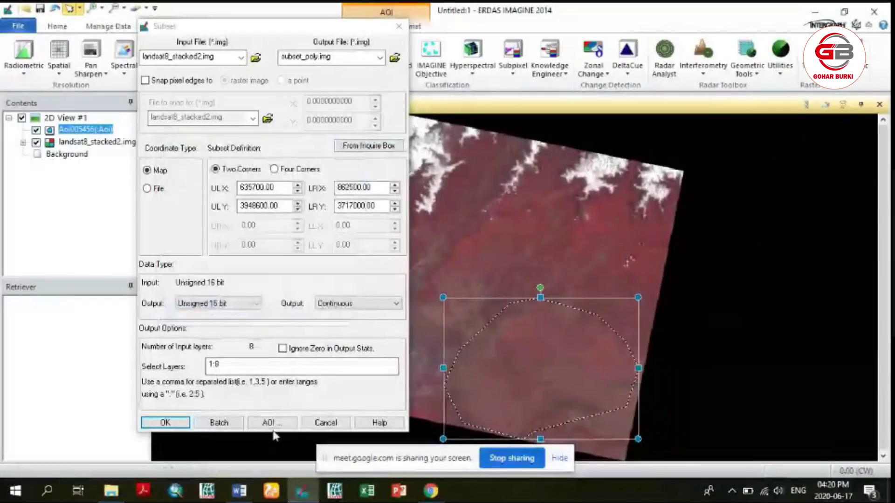
Step: Choose the viewer as the subset's AOI source so the selected polygon defines the extent
left_click(279, 423)
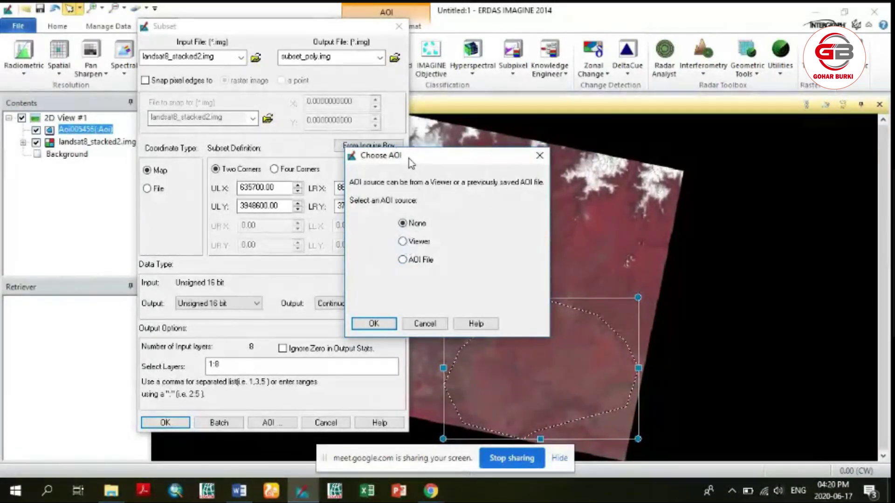
left_click_drag(409, 158, 317, 94)
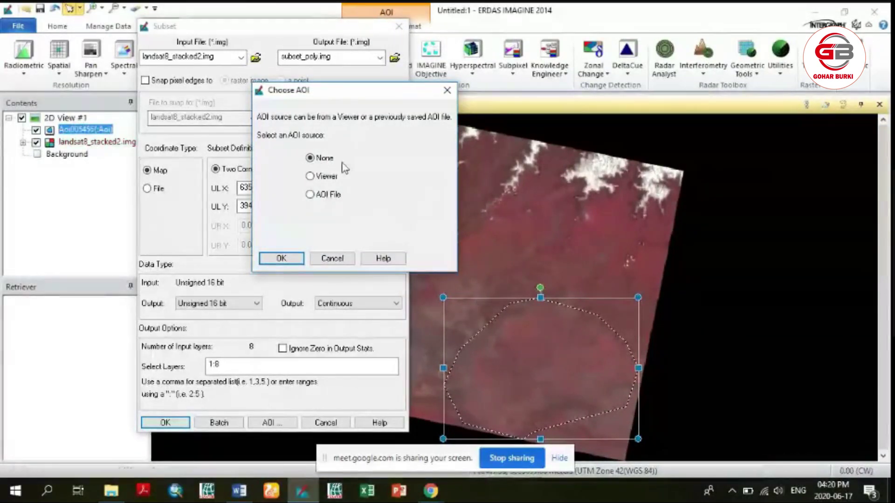
left_click(319, 181)
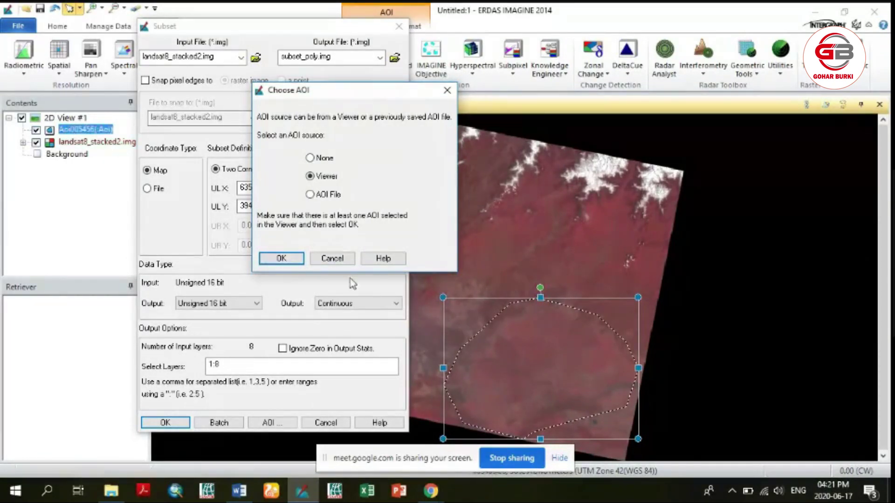
left_click(284, 260)
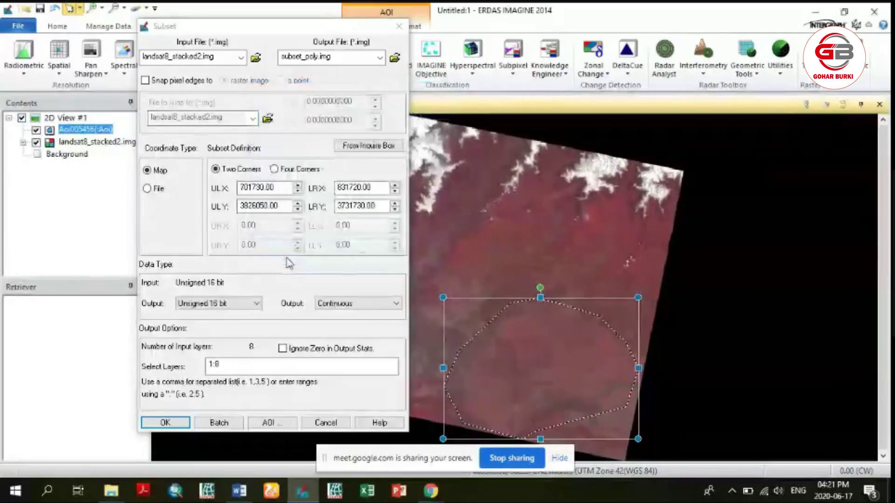
Step: Run the subset with zero values ignored in the output statistics and close the process list
left_click(278, 188)
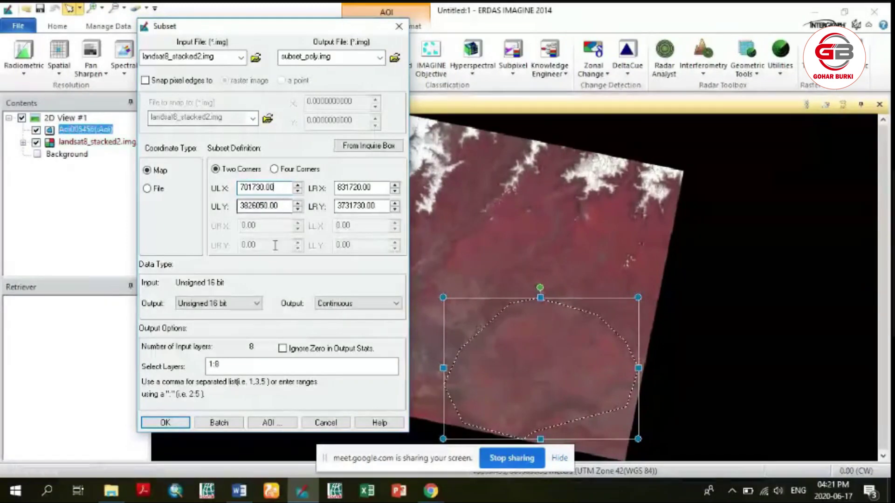
left_click(283, 350)
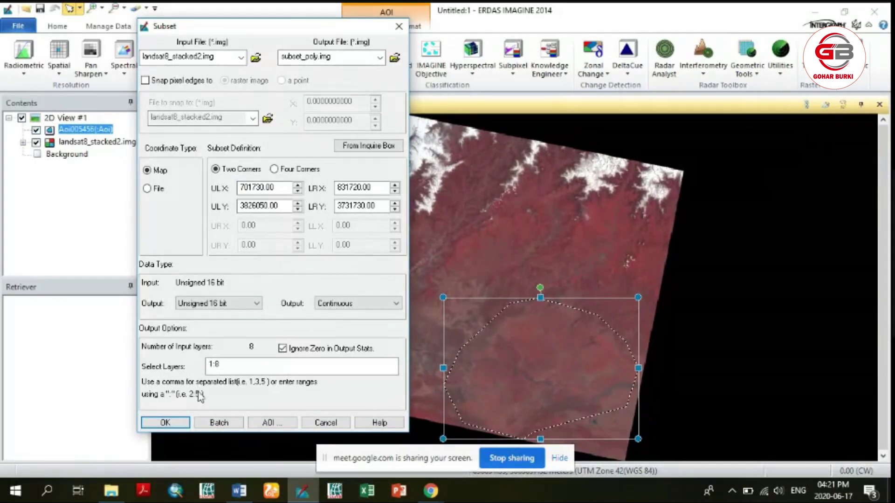
left_click(166, 423)
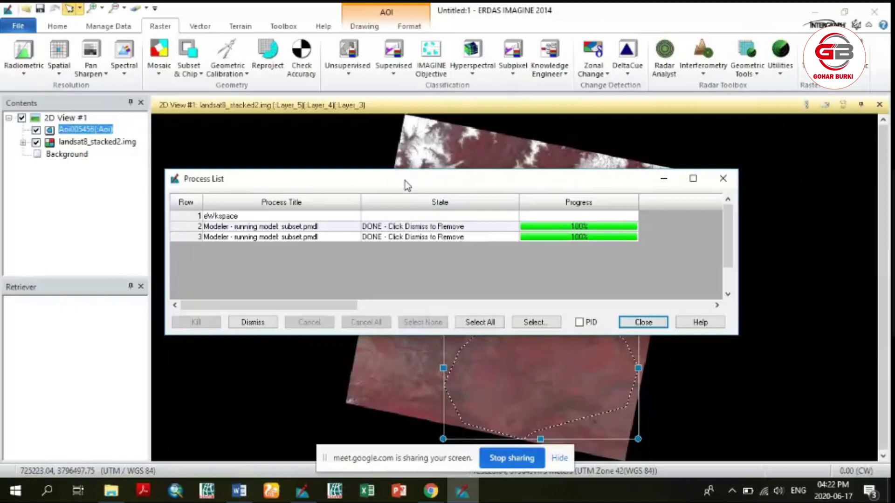
left_click_drag(406, 185, 382, 123)
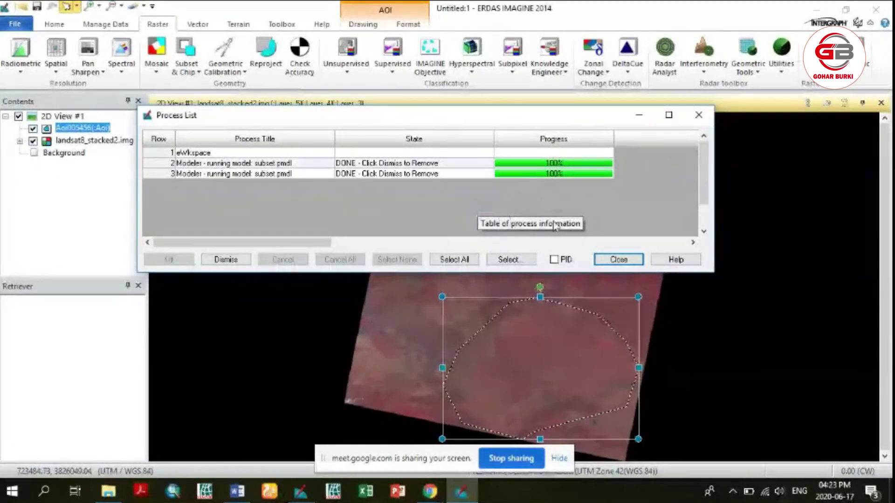
left_click(619, 259)
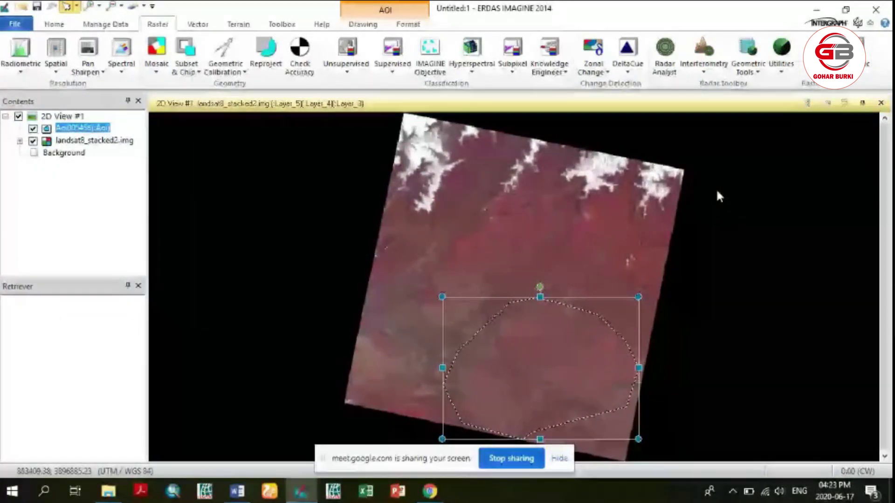
left_click(23, 9)
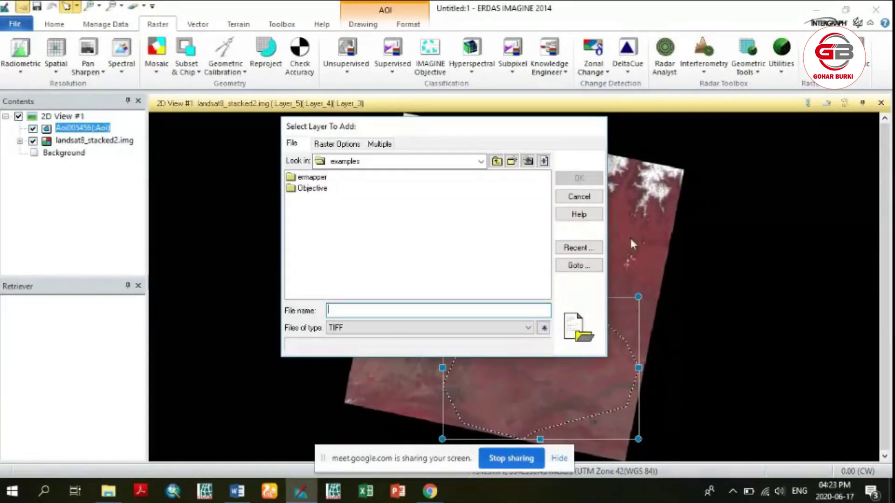
left_click(578, 248)
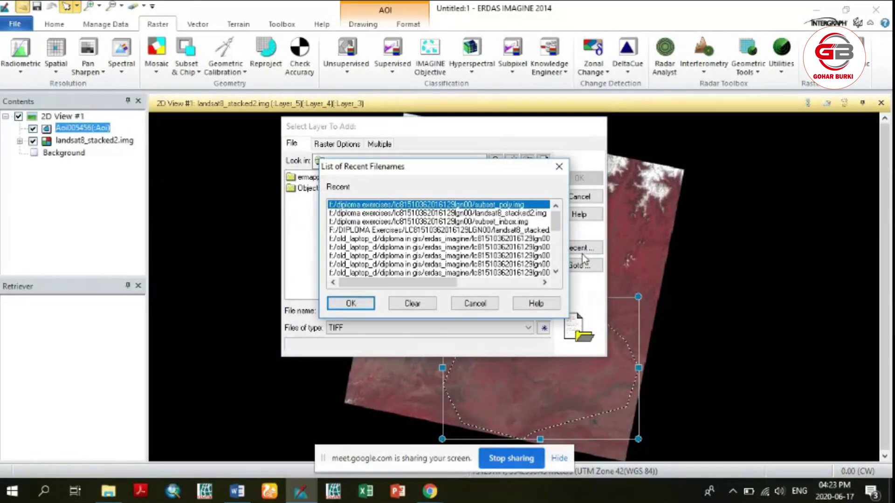
left_click(545, 283)
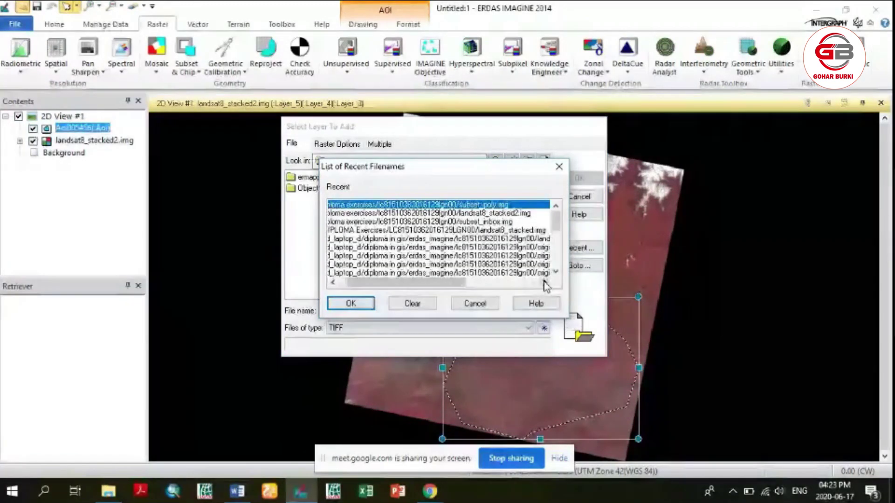
left_click(350, 304)
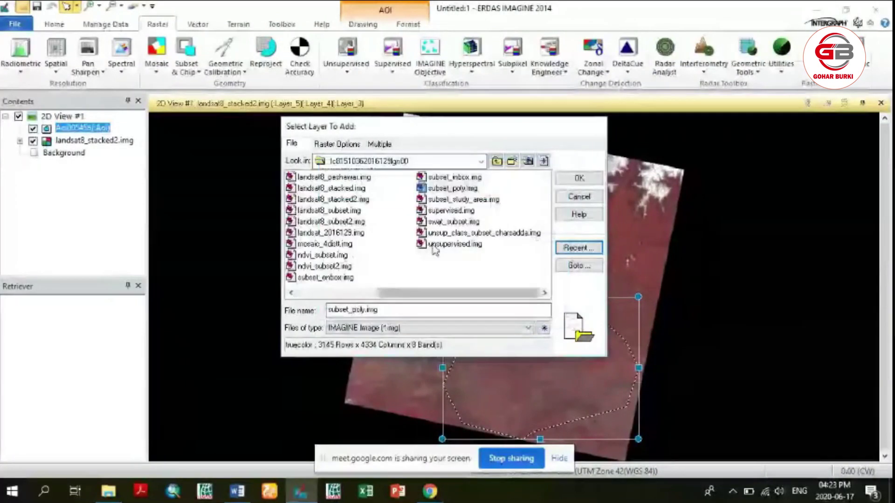
left_click(439, 190)
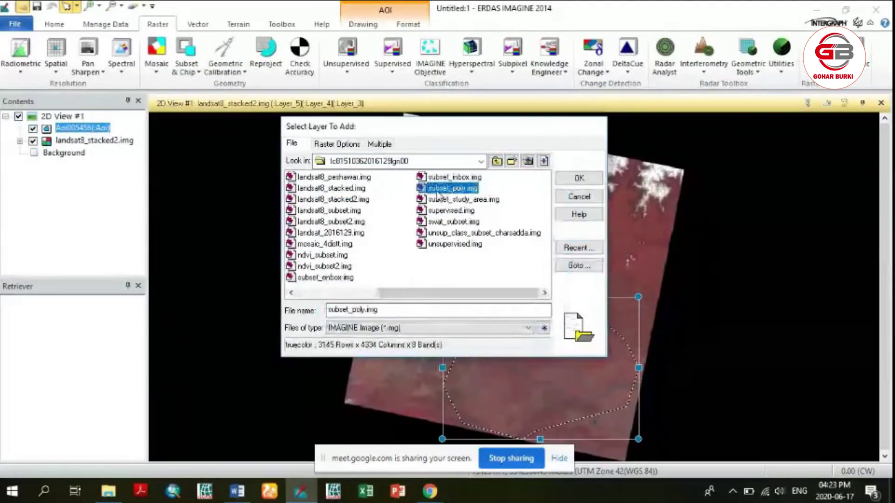
left_click(579, 180)
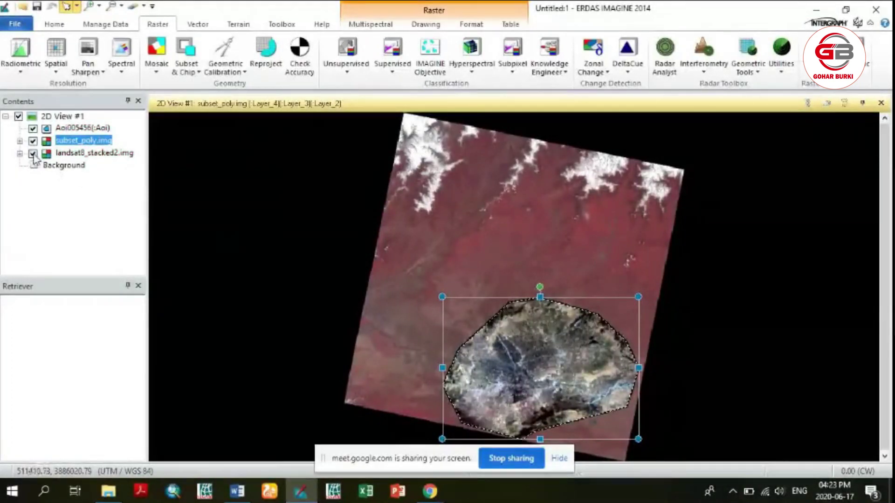
Step: Hide the landsat8_stacked2.img layer, then switch the AOI layer off and back on to inspect the subset's outline
left_click(32, 153)
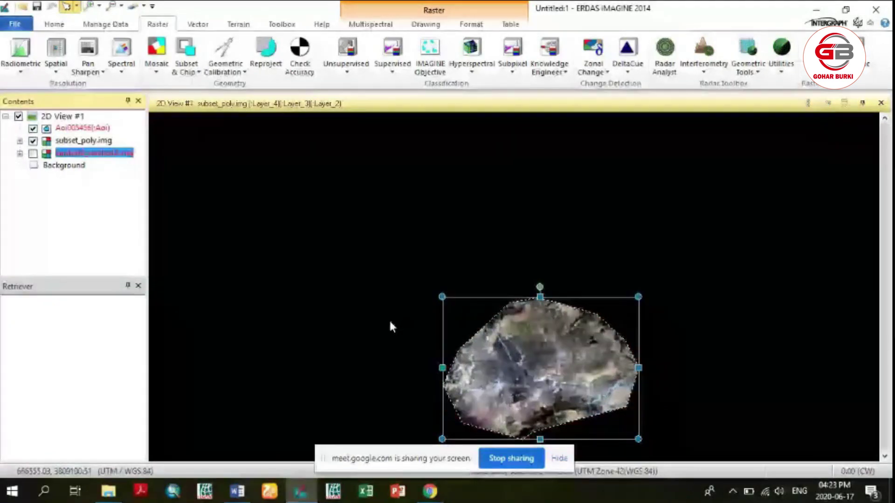
left_click(673, 319)
left_click(33, 128)
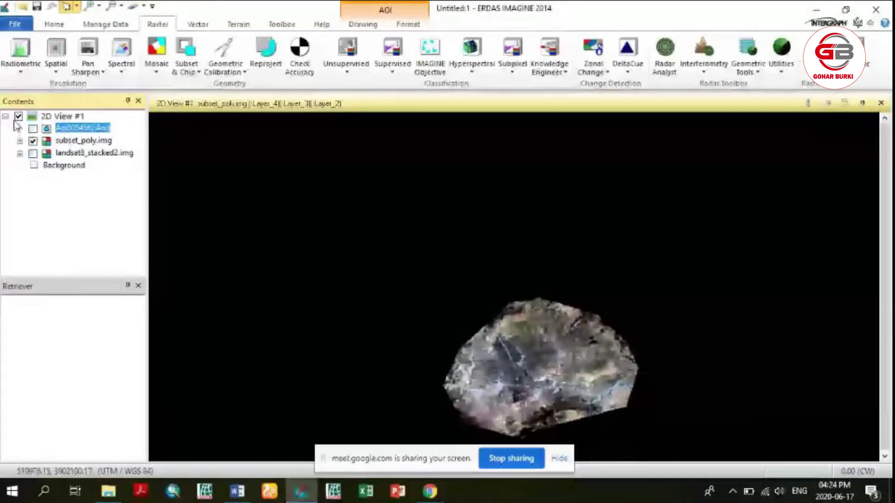
left_click(33, 128)
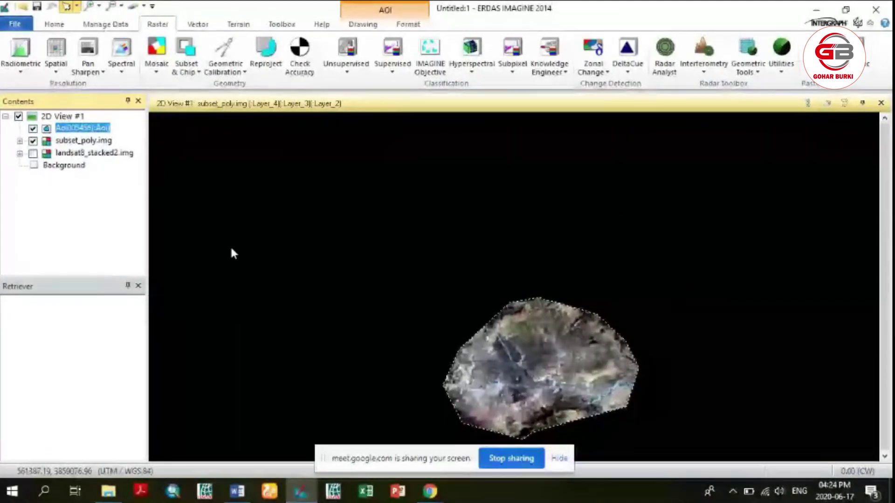
right_click(64, 137)
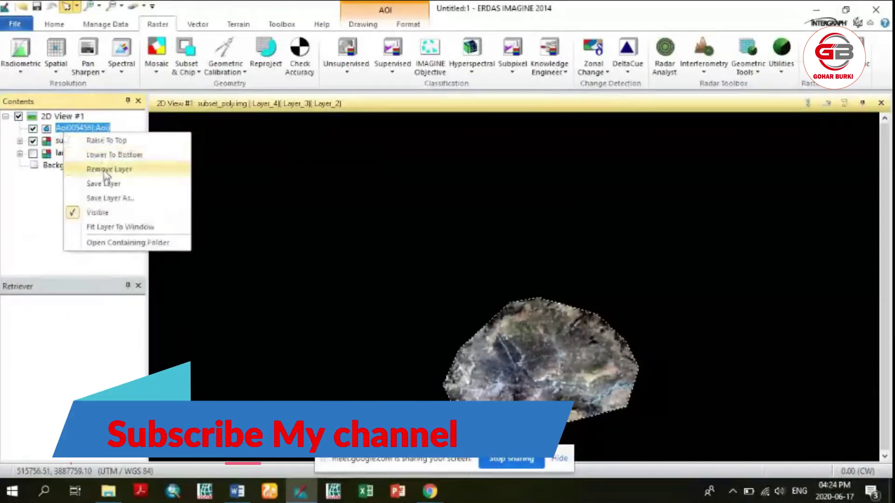
left_click(115, 186)
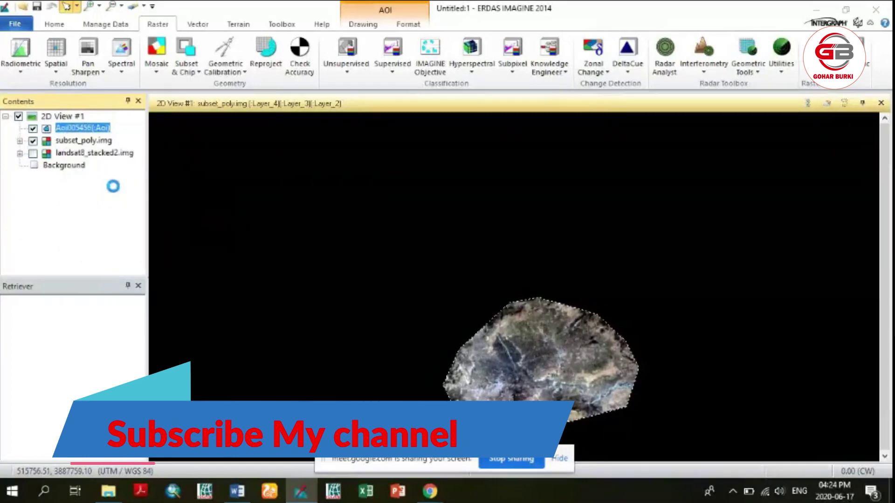
left_click(584, 243)
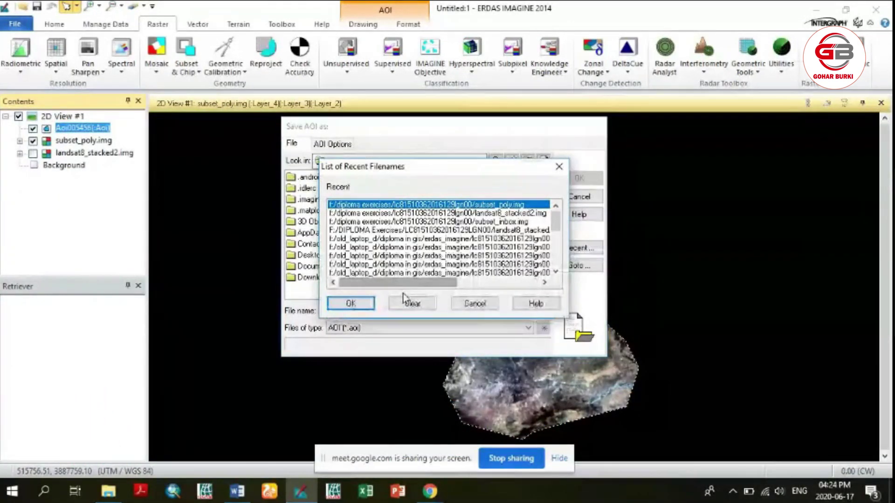
left_click(351, 303)
left_click(539, 283)
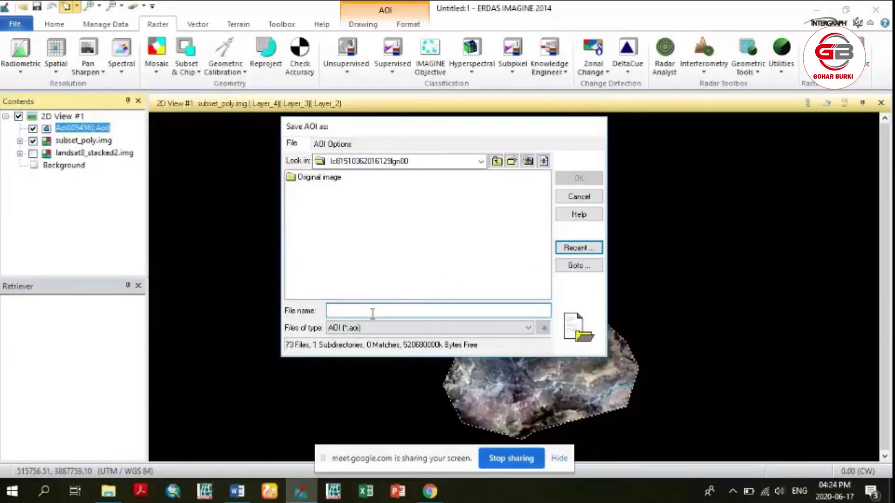
type("sub")
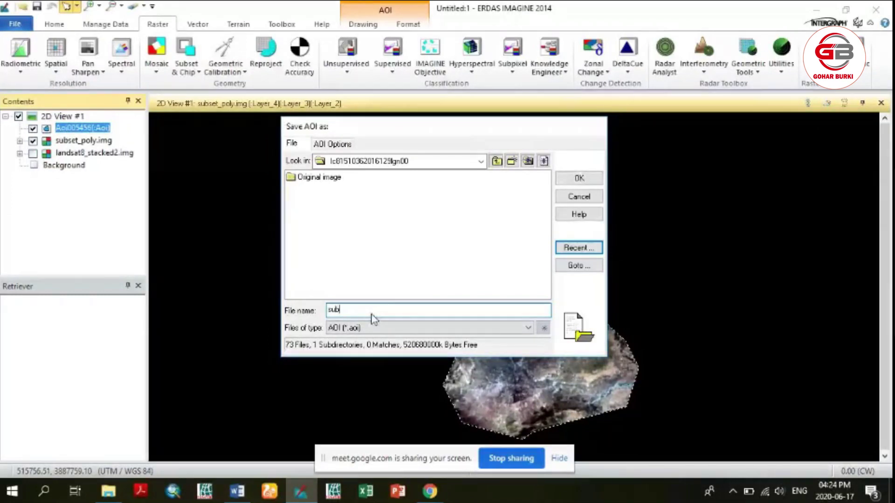
type("set")
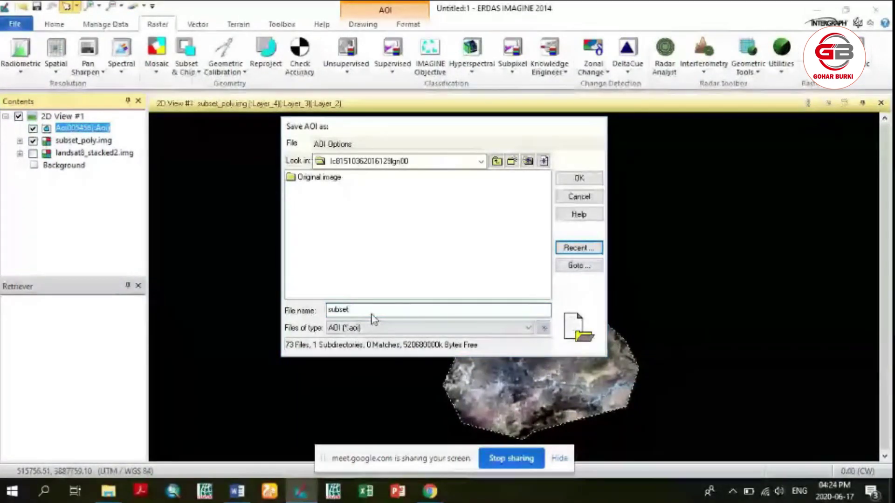
type("_poly")
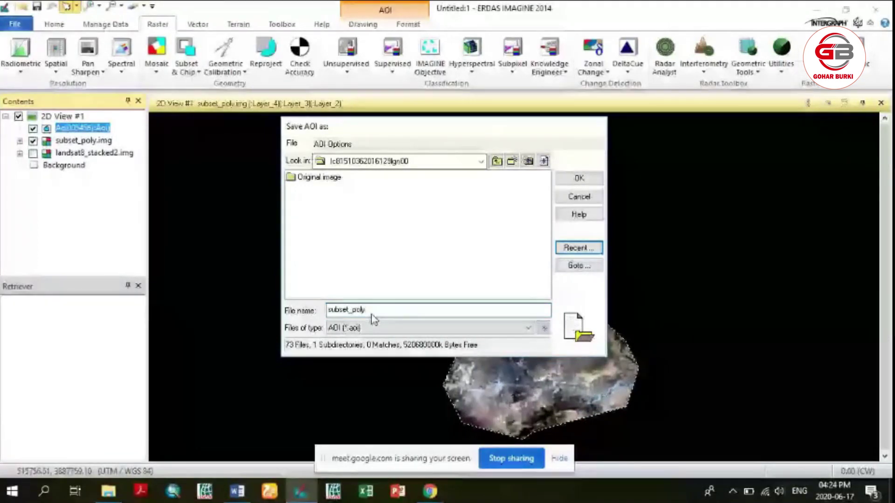
key("Return")
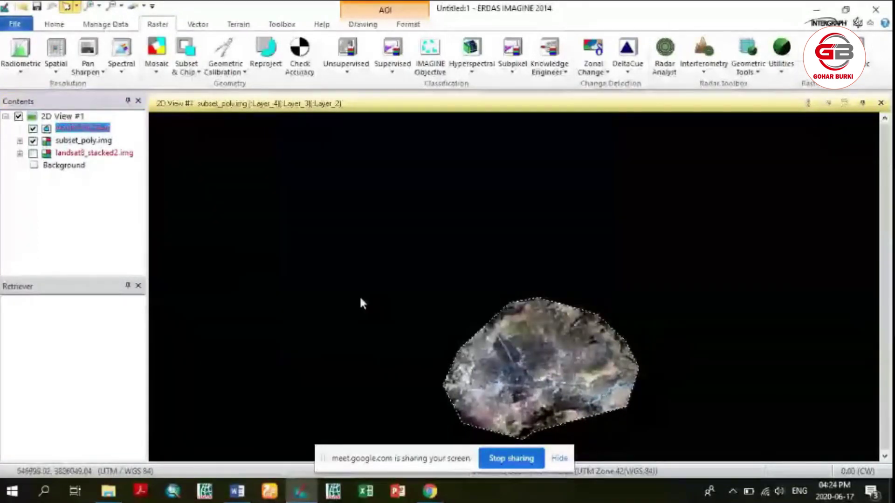
right_click(70, 128)
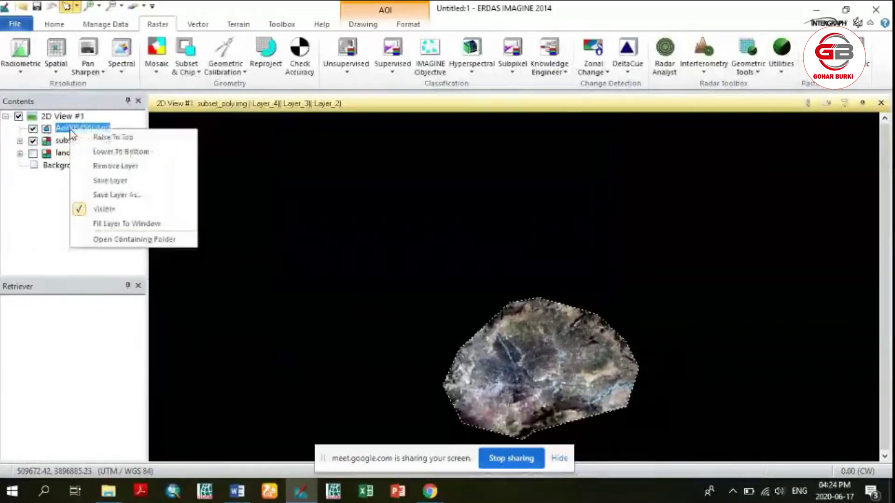
left_click(102, 167)
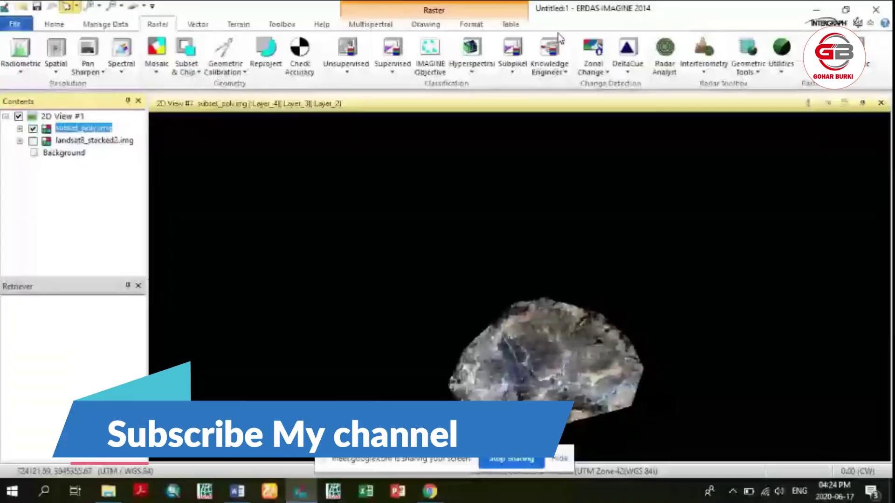
Step: Set the band combination of subset_poly.img to Layer_5 for red, Layer_4 for green and Layer_3 for blue
left_click(378, 25)
left_click(454, 41)
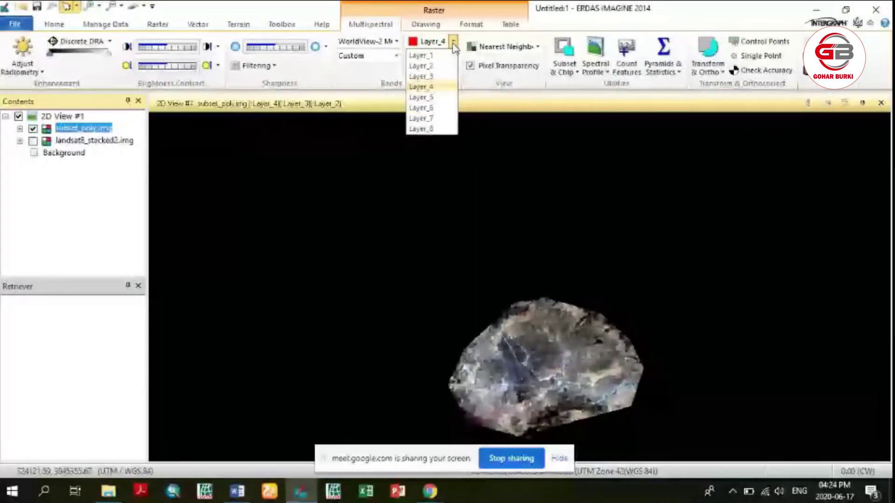
left_click(434, 97)
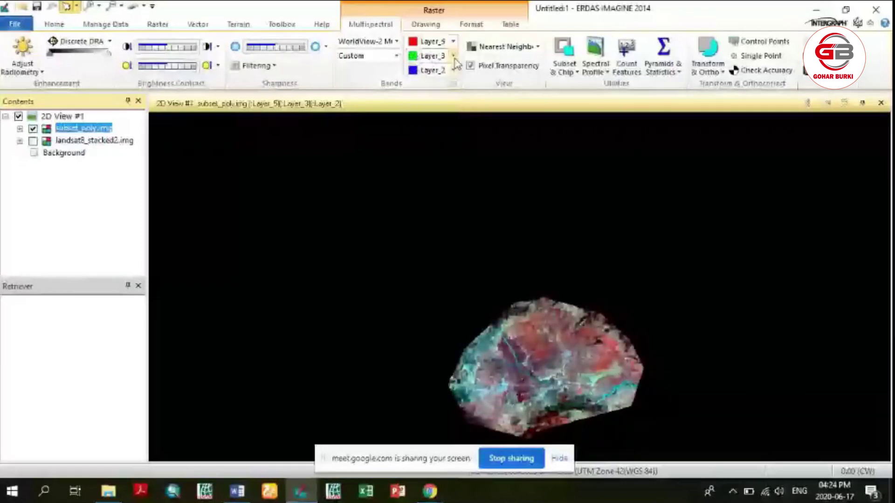
left_click(453, 56)
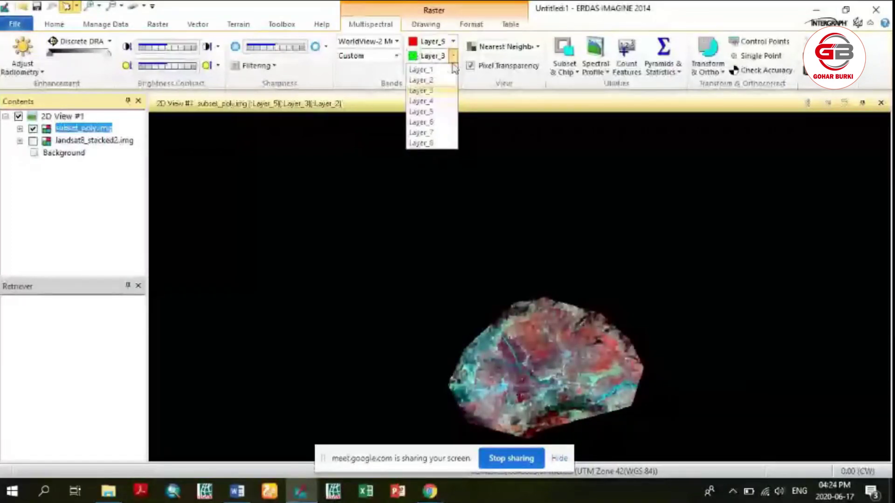
left_click(441, 102)
left_click(453, 70)
left_click(437, 105)
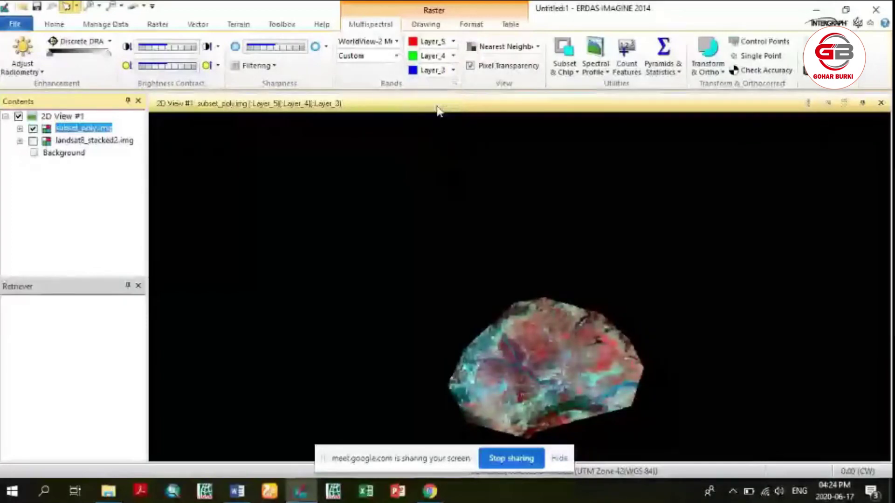
left_click(91, 7)
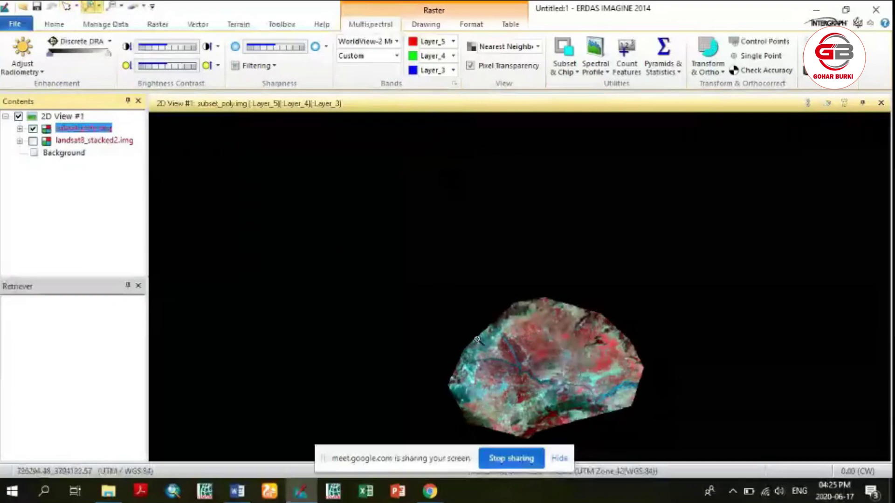
left_click_drag(433, 303, 587, 381)
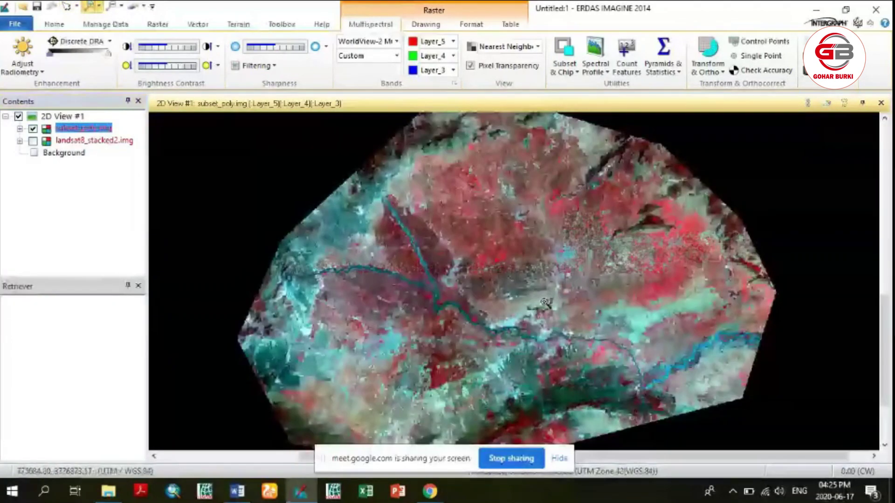